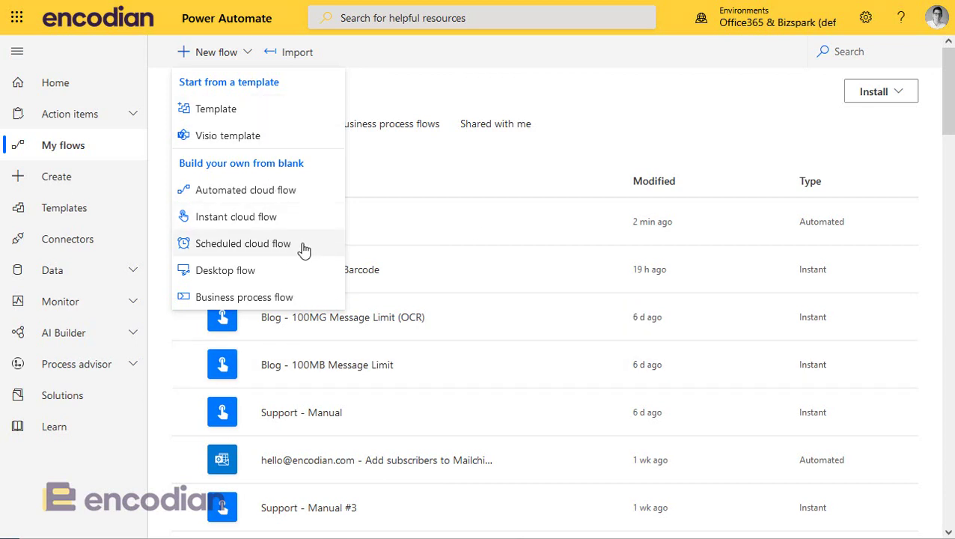
- Start an automated cloud flow triggered by 'When a new email arrives (V3)'
left_click(300, 193)
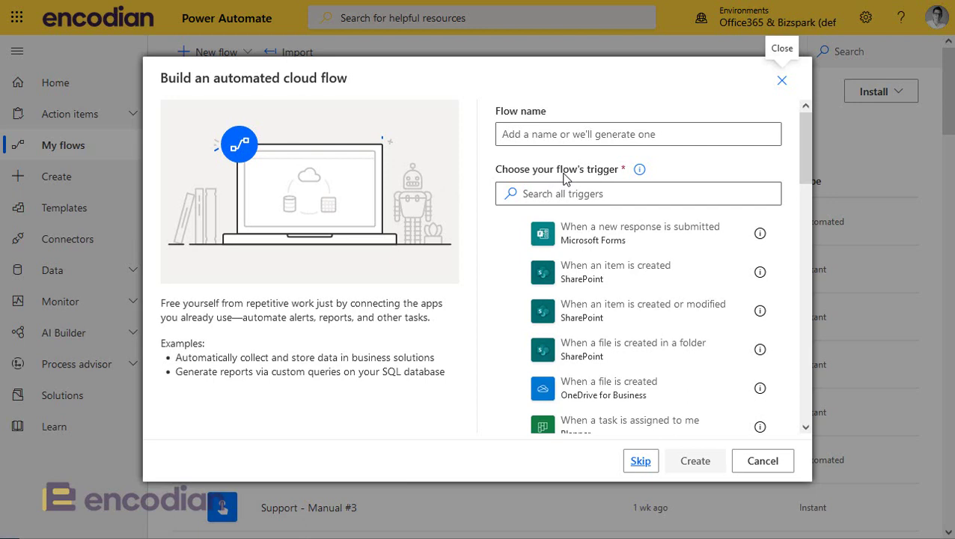
left_click(555, 191)
type("email")
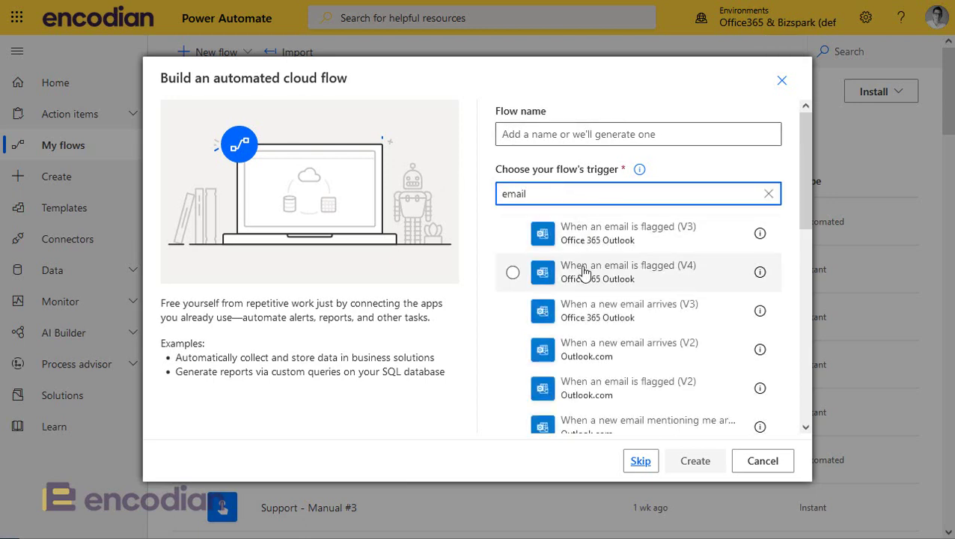
left_click(599, 321)
- Name the flow 'YouTube - Email Attachments Conversion'
left_click(567, 135)
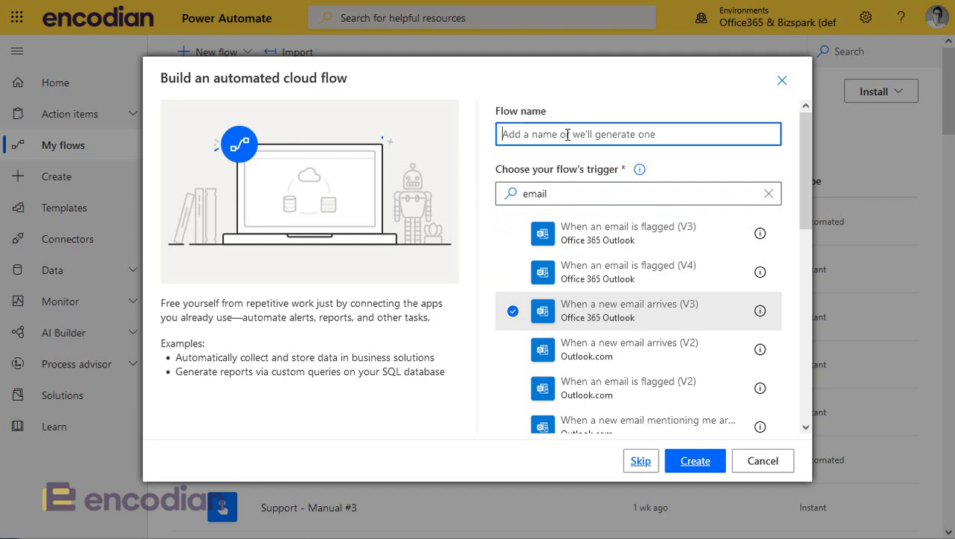
type("Demo -")
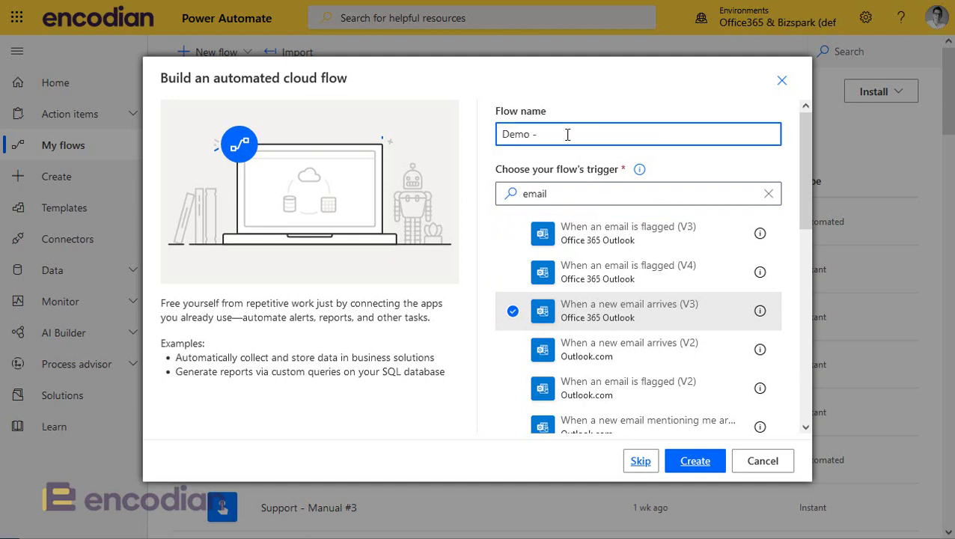
key("BackSpace")
key("BackSpace")
key("BackSpace")
key("BackSpace")
type("YouTube - Email Attachments C")
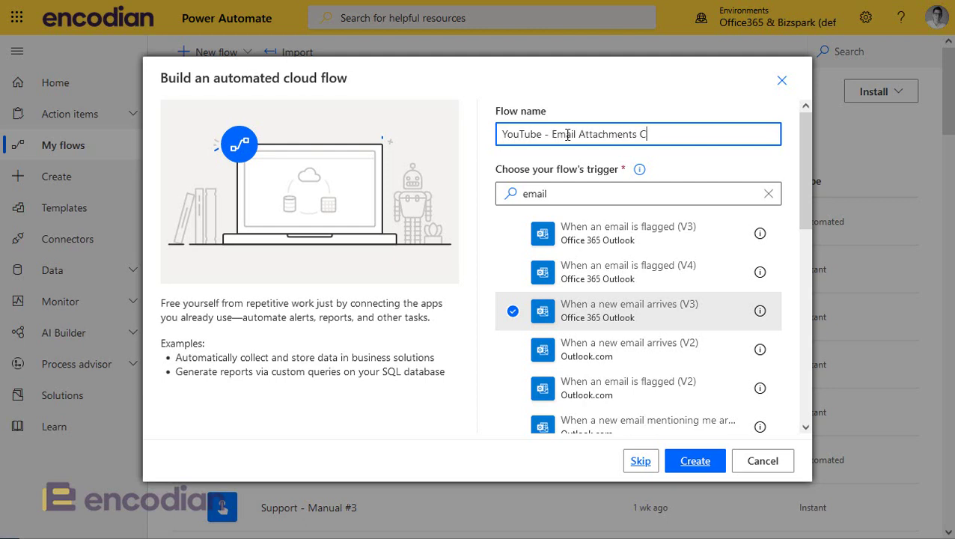
type("onversion")
- Create the flow and set the trigger's advanced Include Attachments option to Yes
left_click(683, 463)
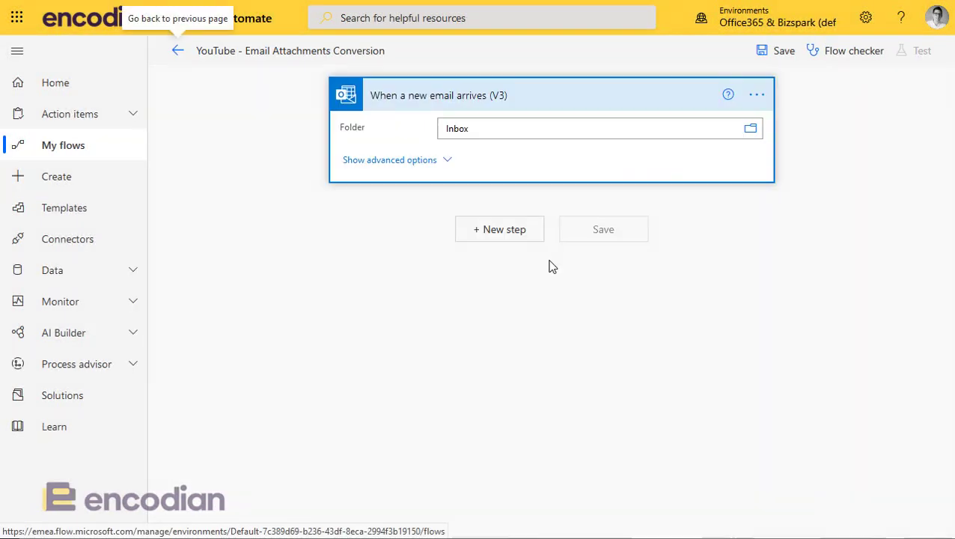
left_click(396, 166)
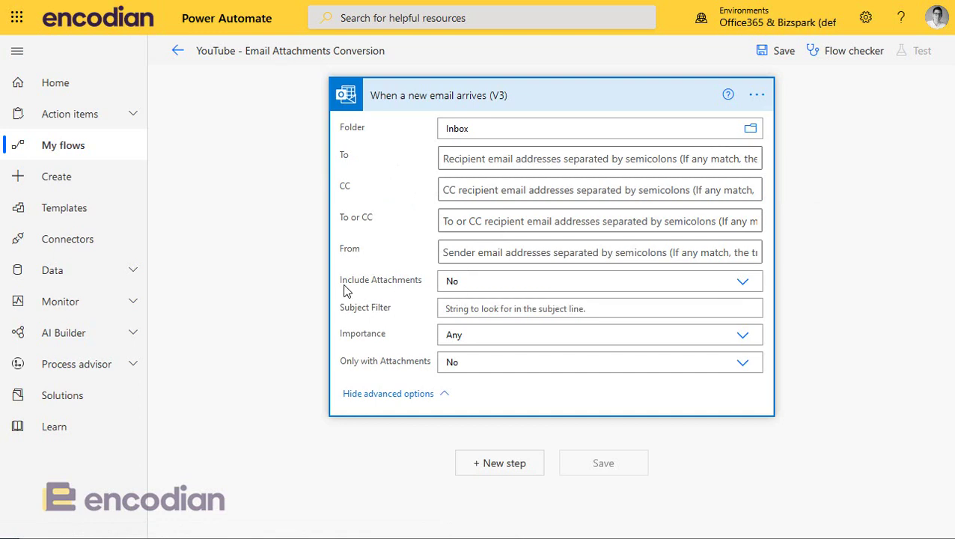
left_click_drag(341, 282, 373, 285)
left_click(515, 282)
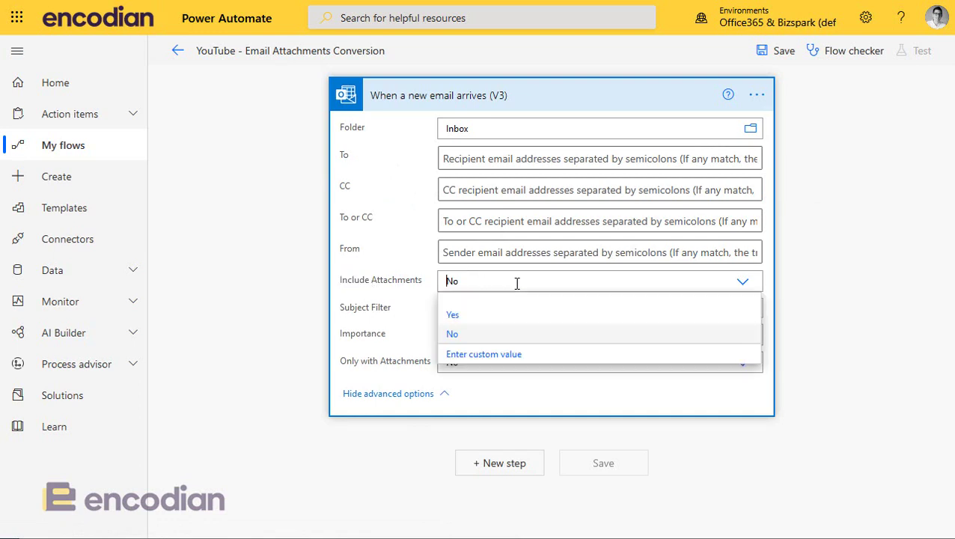
left_click(454, 315)
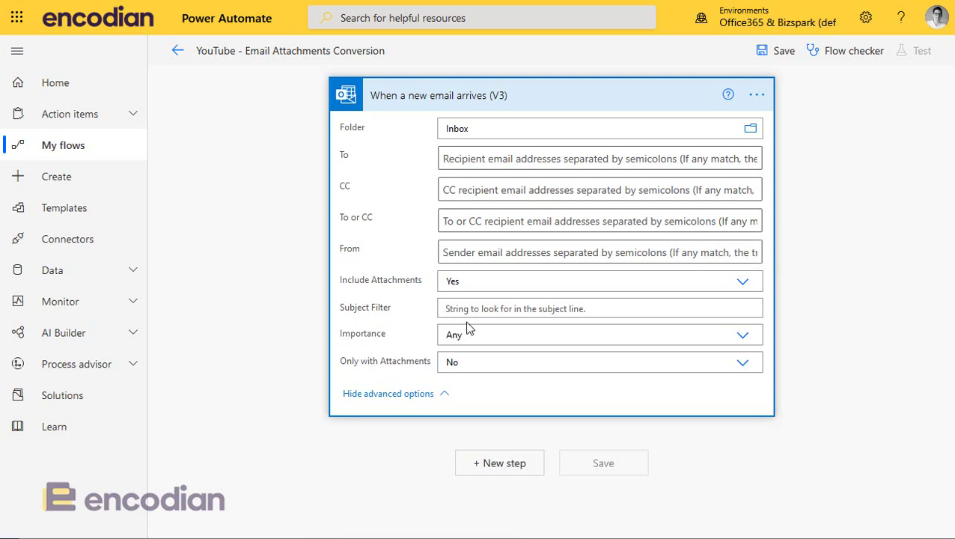
- Keep Importance at Any, set Only with Attachments to Yes, and add the chosen recipient to To
left_click(466, 340)
left_click(434, 367)
left_click(449, 362)
left_click(462, 402)
left_click(475, 160)
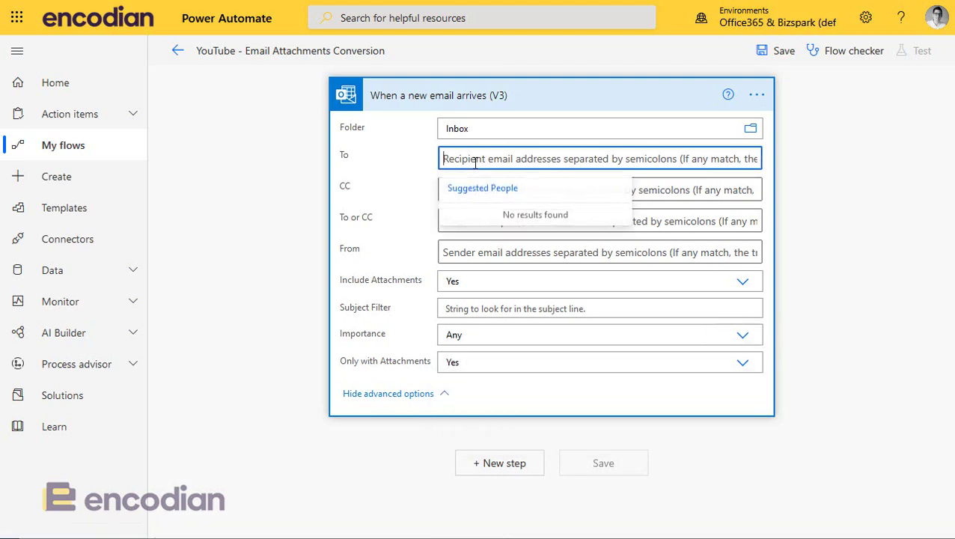
type("jay")
left_click(481, 213)
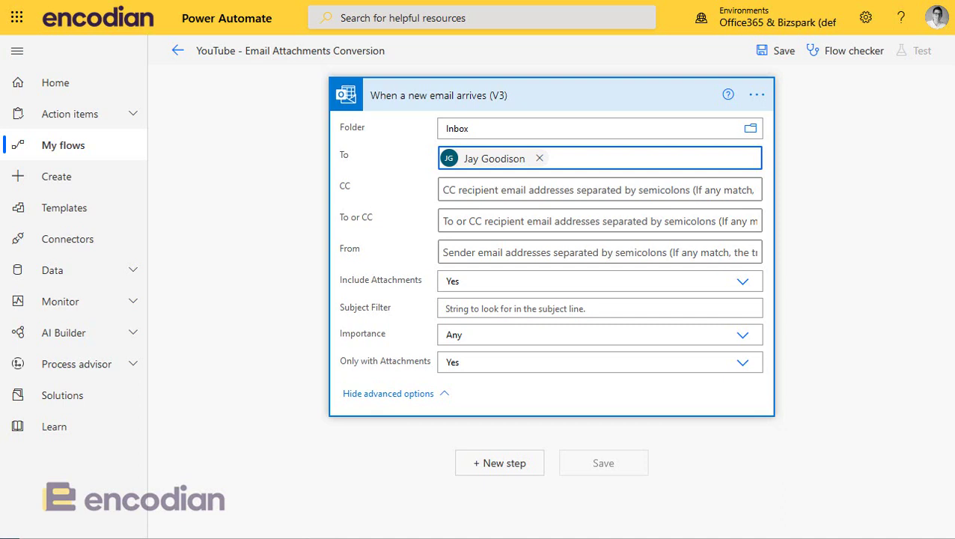
- Set the Subject Filter to 'YouTube Video Example', removing text mistakenly pasted into the sender field
left_click(478, 252)
type("YouTube Video Example")
left_click_drag(552, 252, 368, 252)
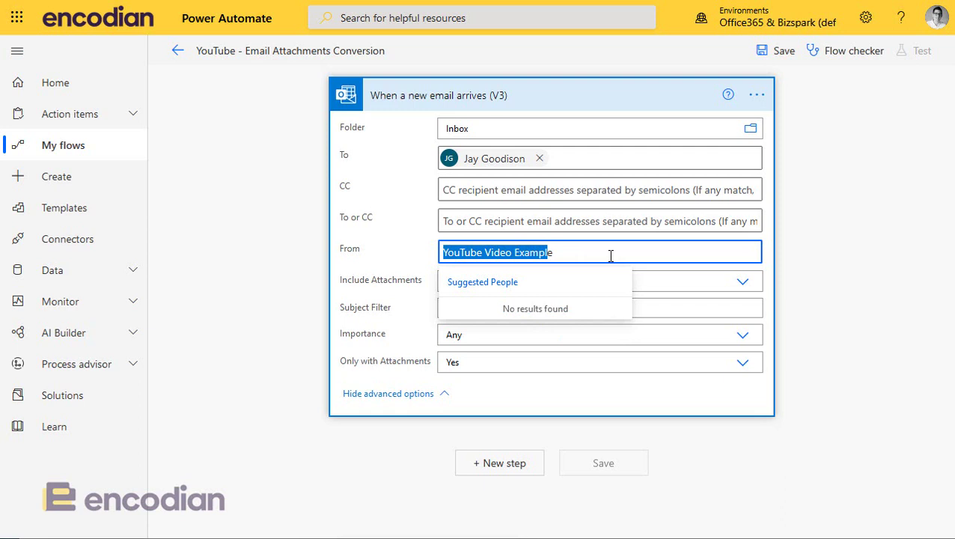
key("ctrl+x")
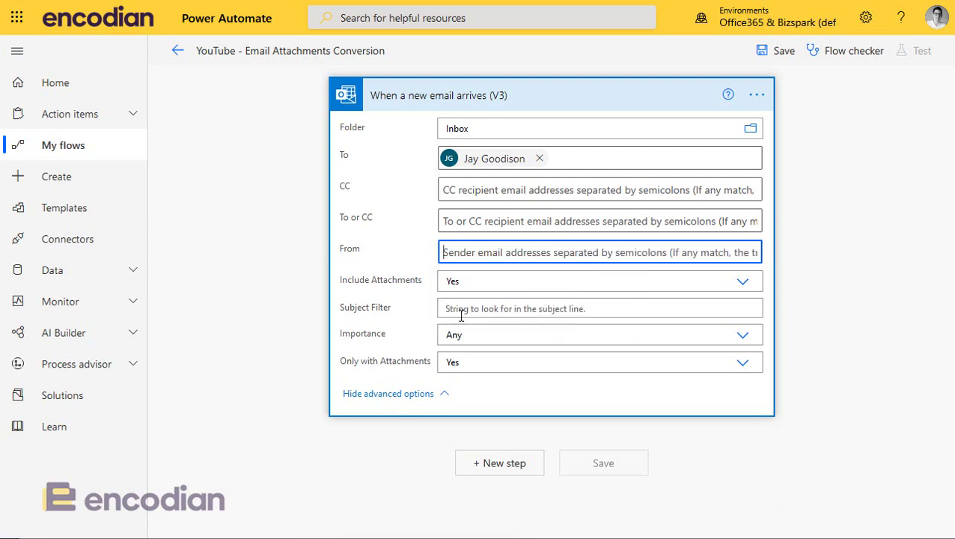
left_click(467, 310)
key("ctrl+v")
left_click(277, 300)
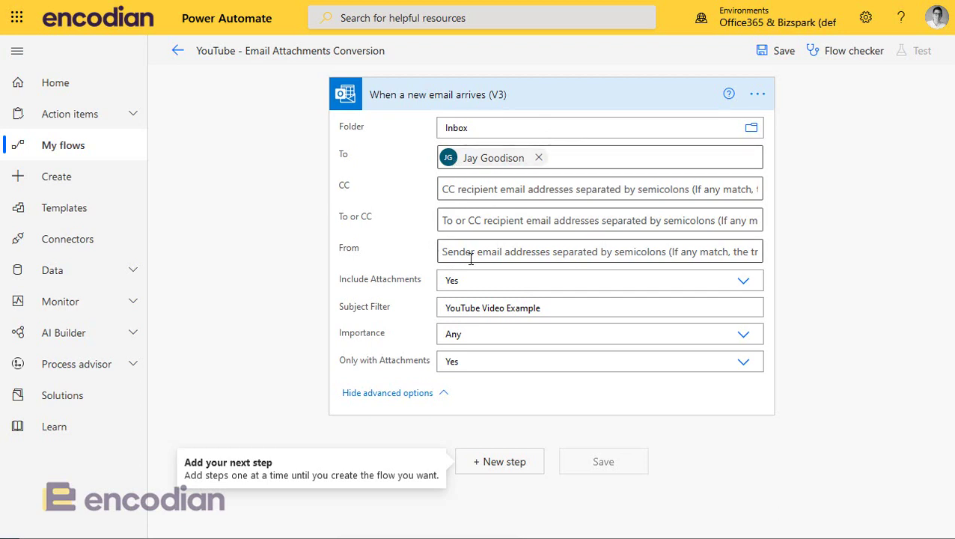
left_click_drag(552, 312, 436, 309)
left_click(240, 302)
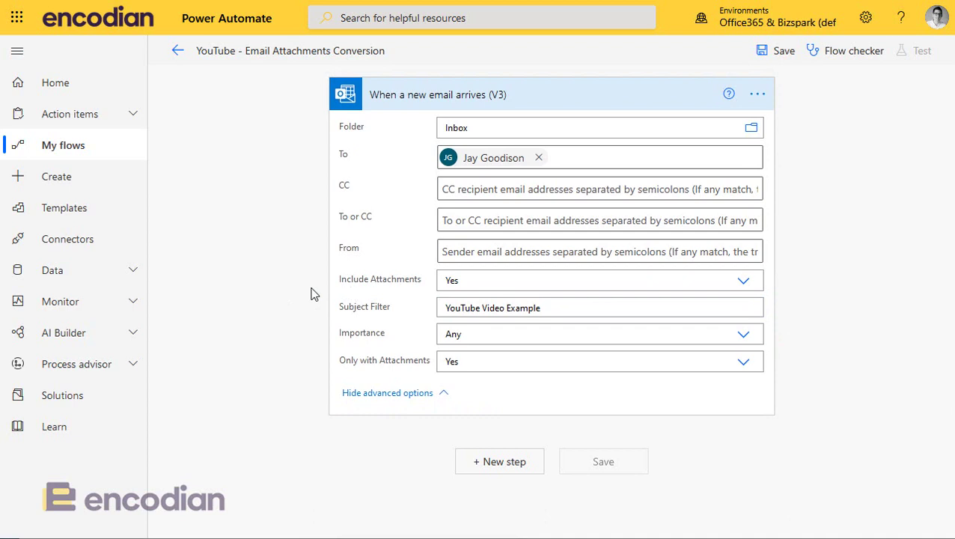
- Add an Initialize variable step named PDFs with type Array
left_click(501, 462)
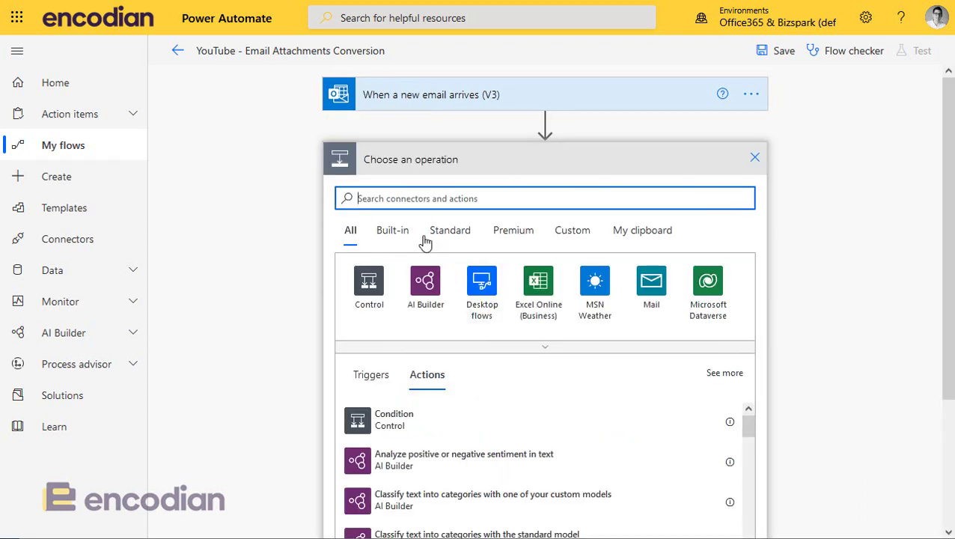
type("init")
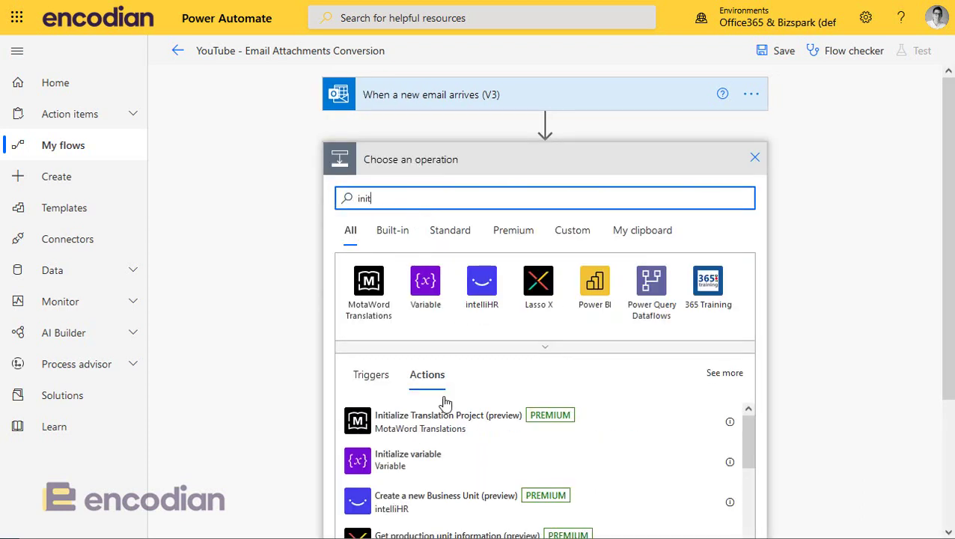
left_click(423, 461)
left_click(494, 223)
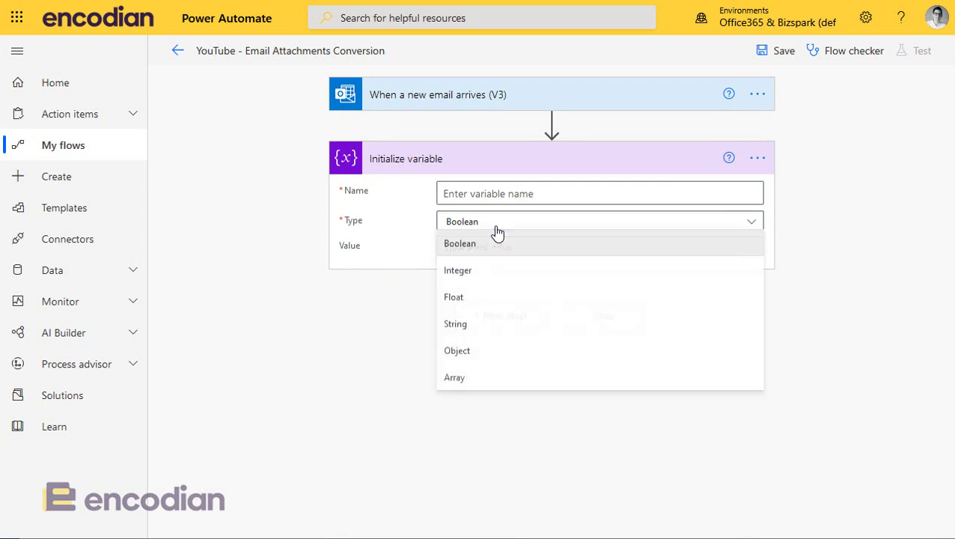
left_click(494, 377)
left_click(481, 196)
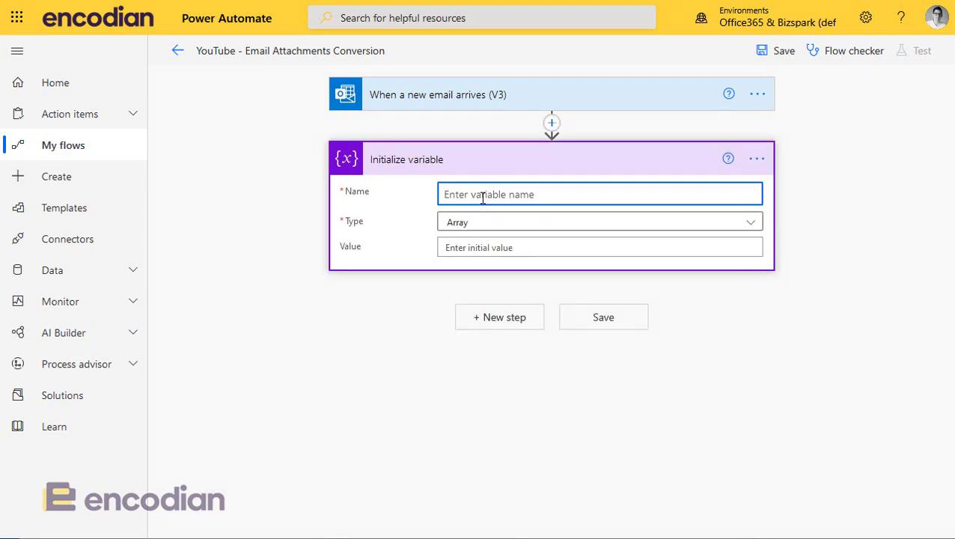
type("PDFs")
left_click(242, 276)
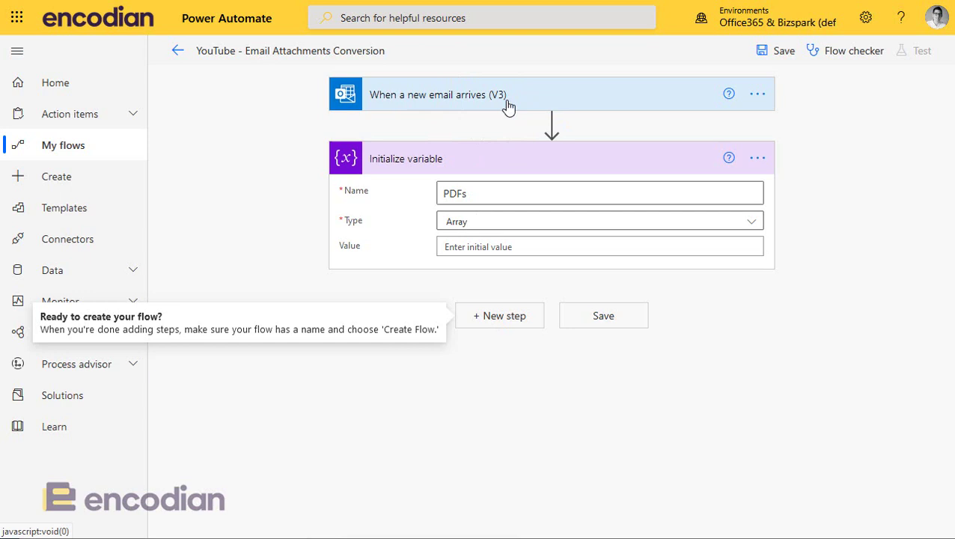
- Add Encodian's Convert to PDF action after the variable step
left_click(502, 316)
type("Convetr to PD")
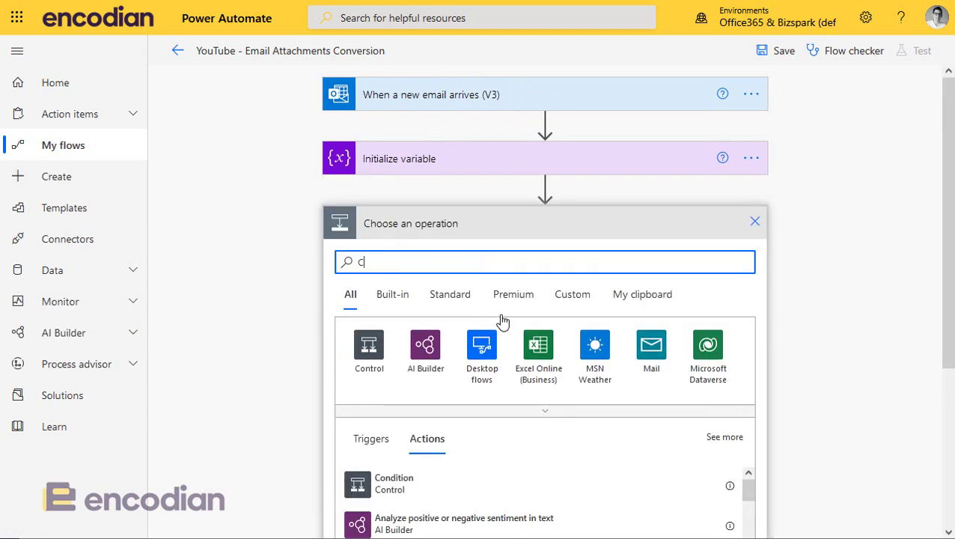
key("BackSpace")
key("BackSpace")
key("BackSpace")
key("BackSpace")
key("BackSpace")
key("BackSpace")
key("BackSpace")
key("BackSpace")
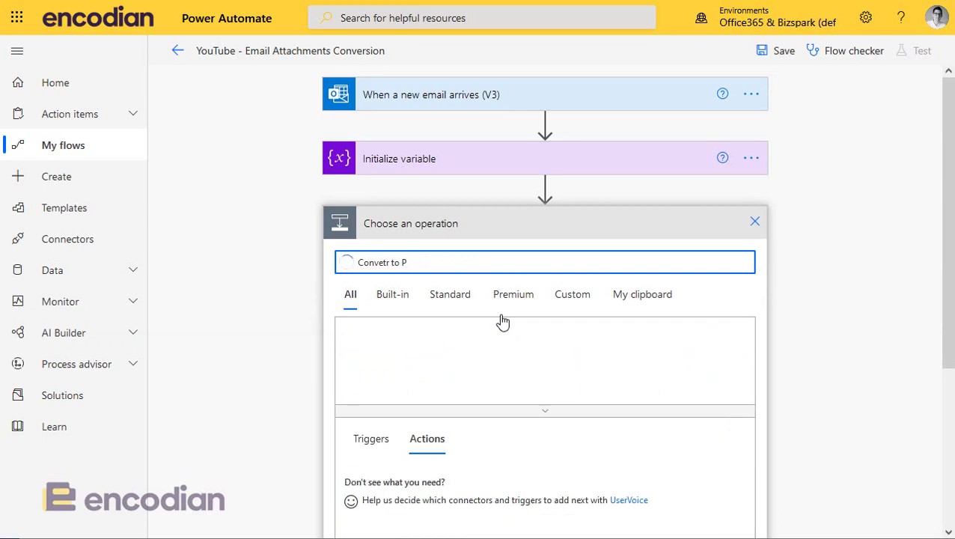
type("rt to PDF")
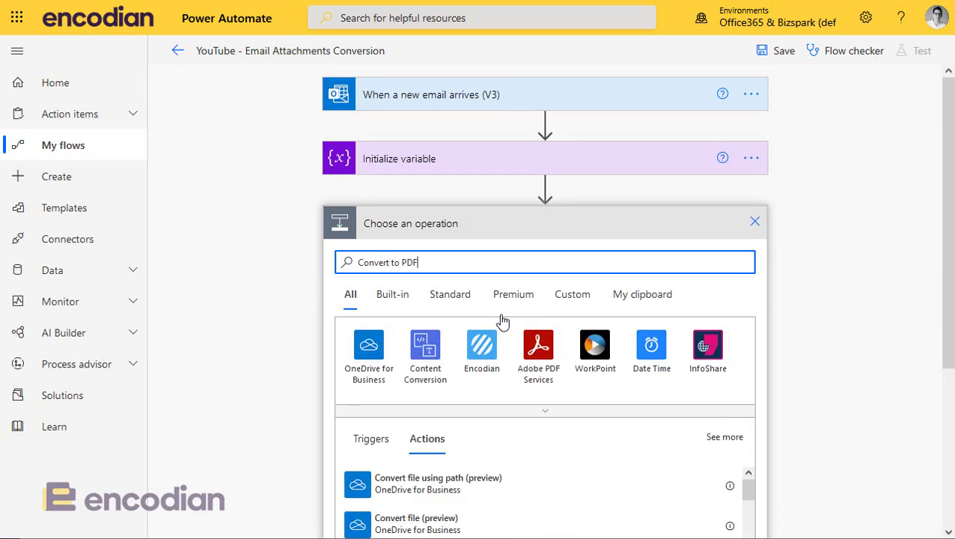
scroll(464, 363, "down", 3)
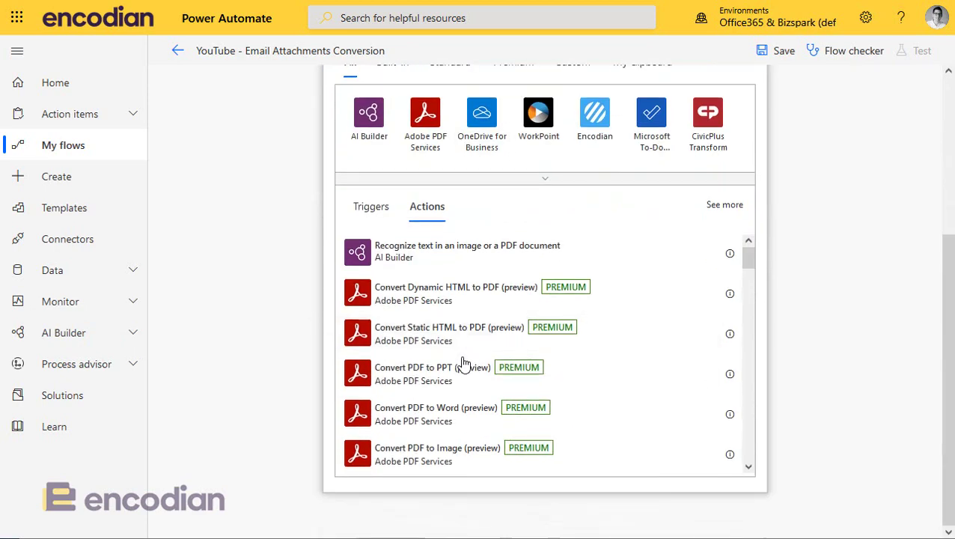
scroll(523, 329, "up", 4)
left_click(599, 344)
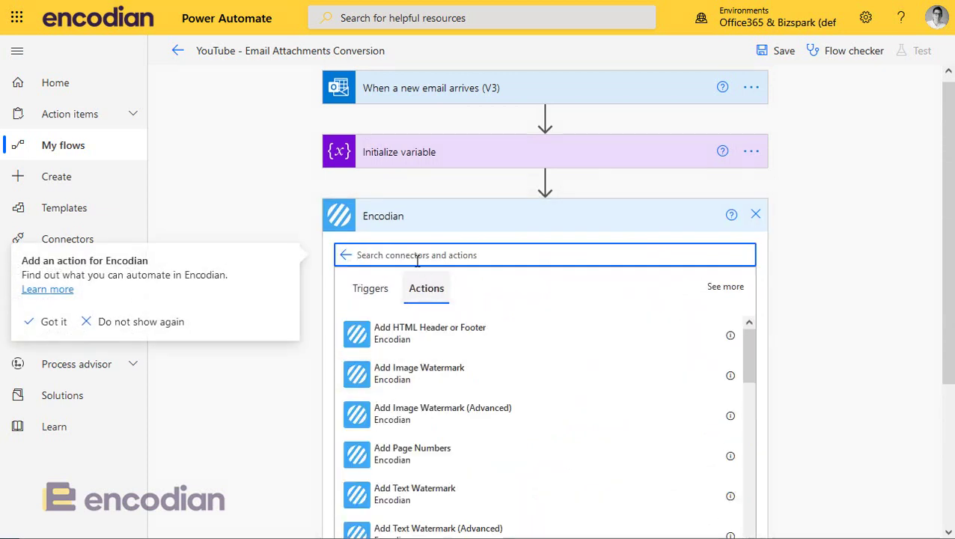
type("Convert to PDF")
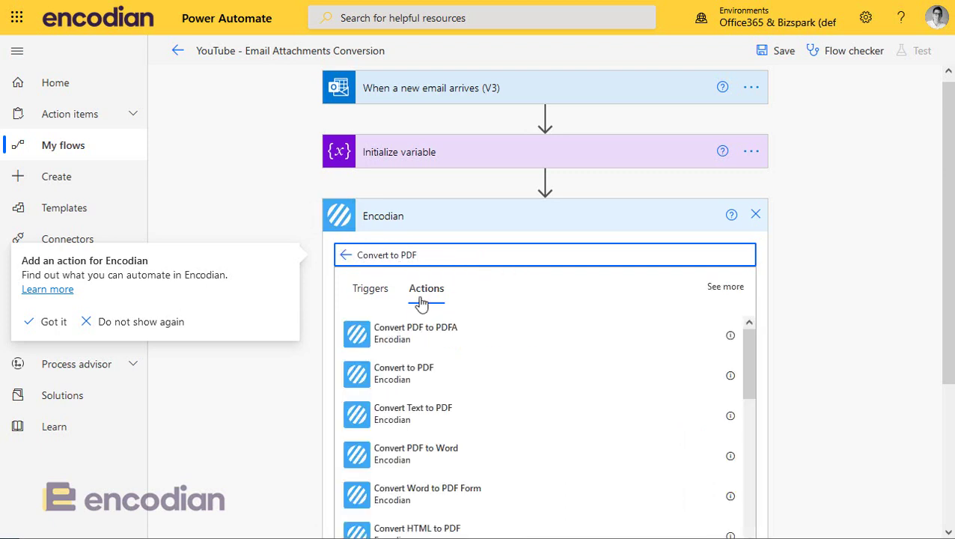
left_click(403, 382)
left_click(402, 382)
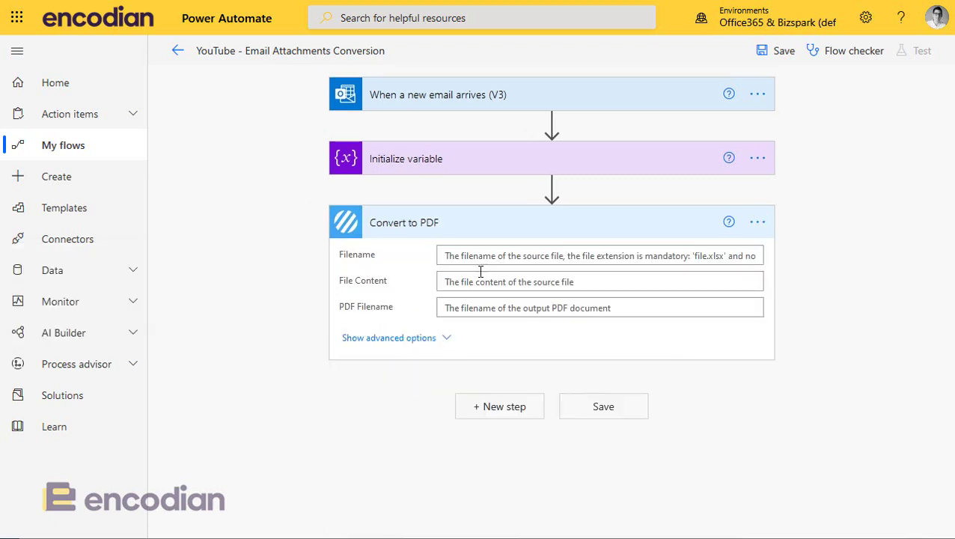
- Search the dynamic content for 'name' to fill the Filename field
left_click(480, 257)
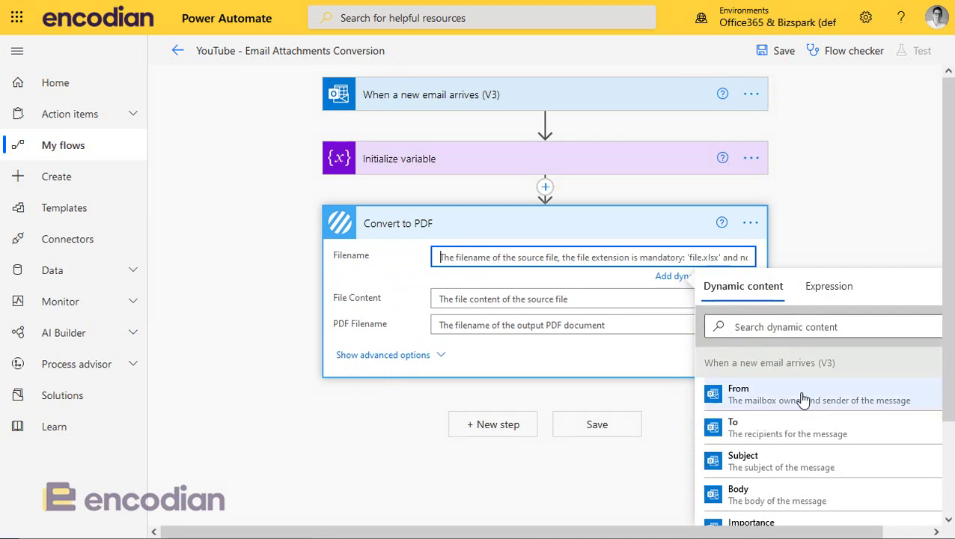
scroll(929, 323, "down", 3)
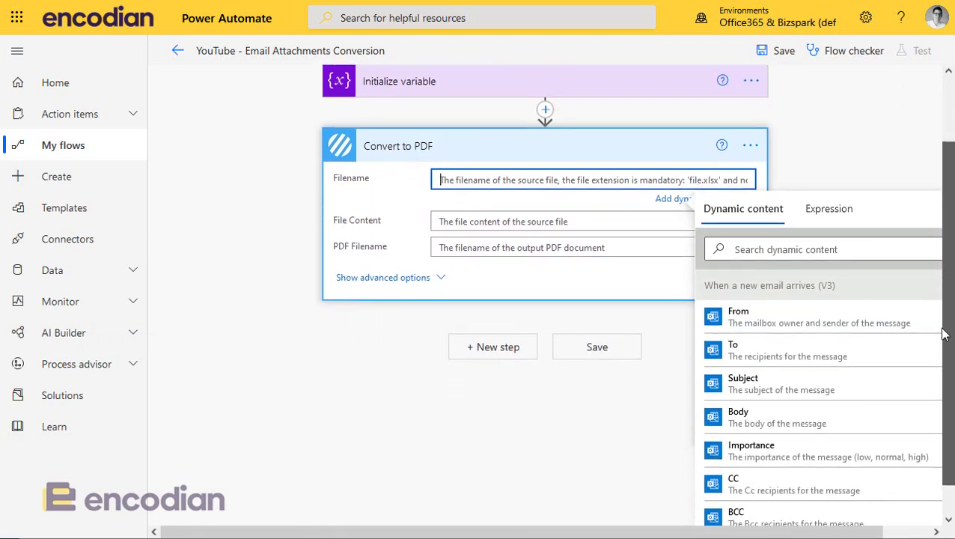
left_click(803, 241)
type("name")
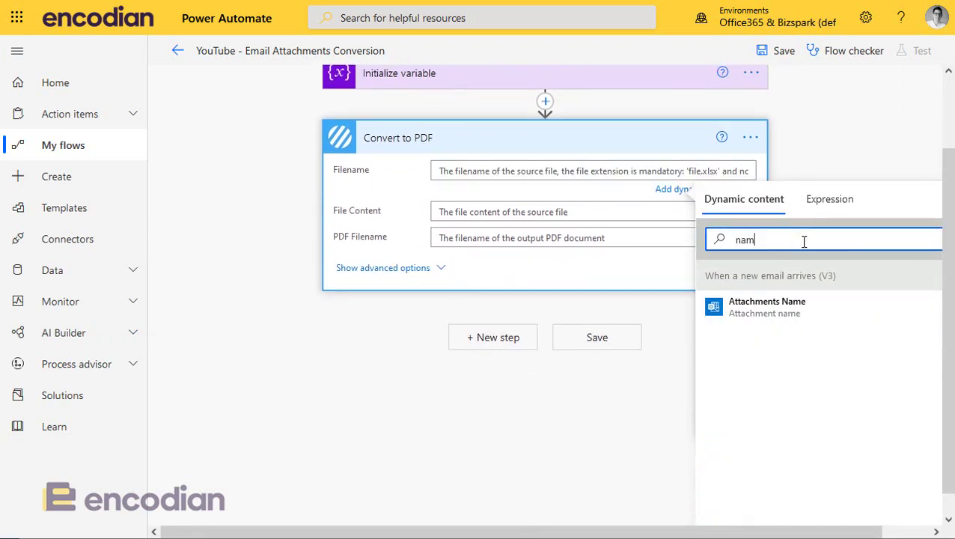
- Set Filename and PDF Filename to the Attachments Name dynamic value
left_click(766, 310)
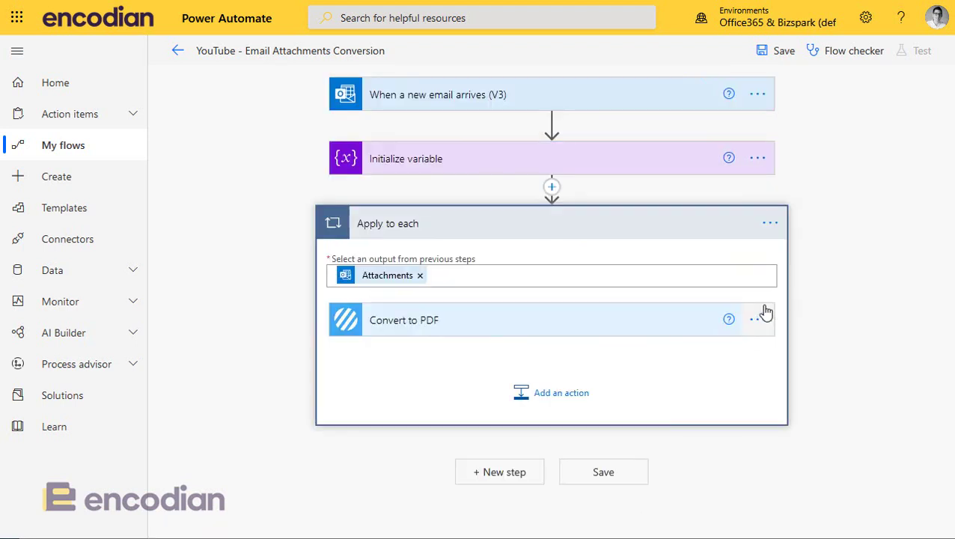
left_click(424, 333)
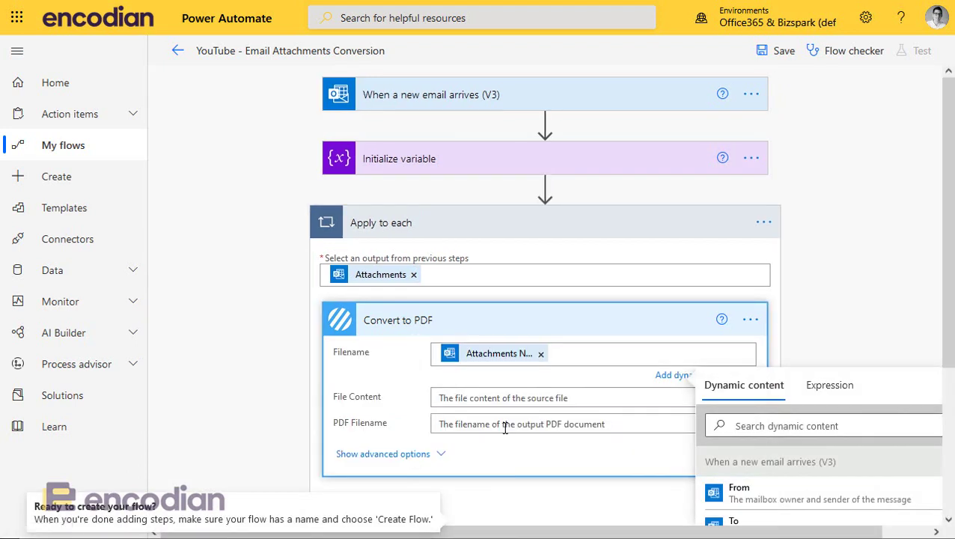
left_click(505, 428)
left_click(773, 479)
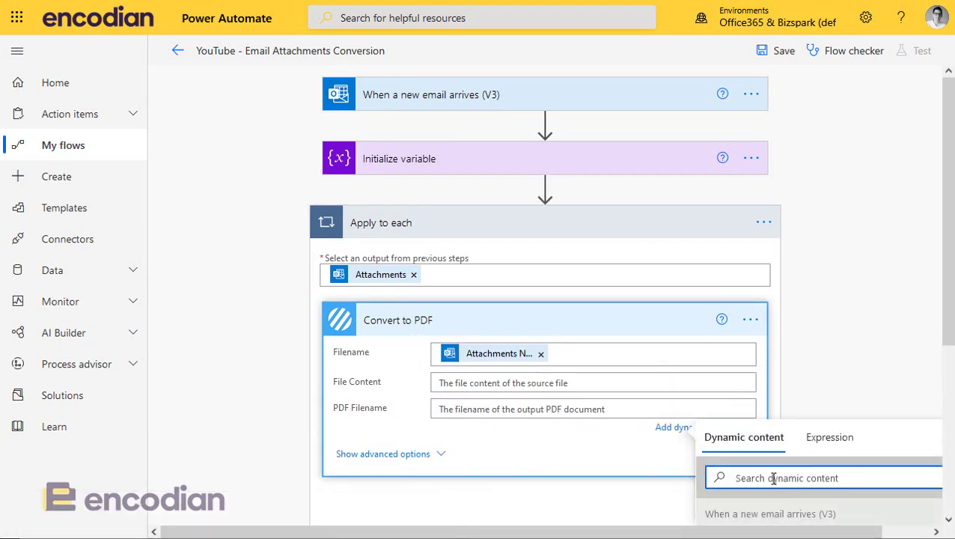
type("attach")
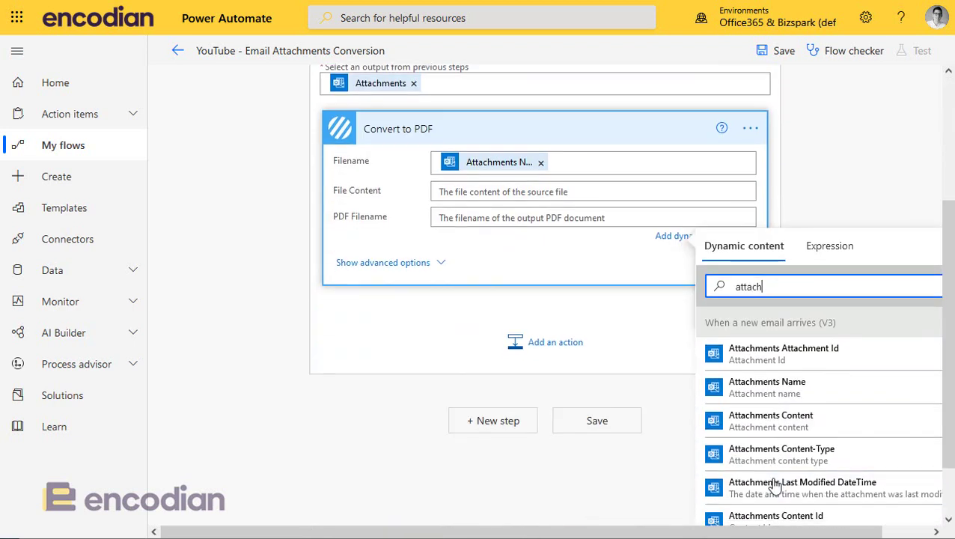
left_click(788, 389)
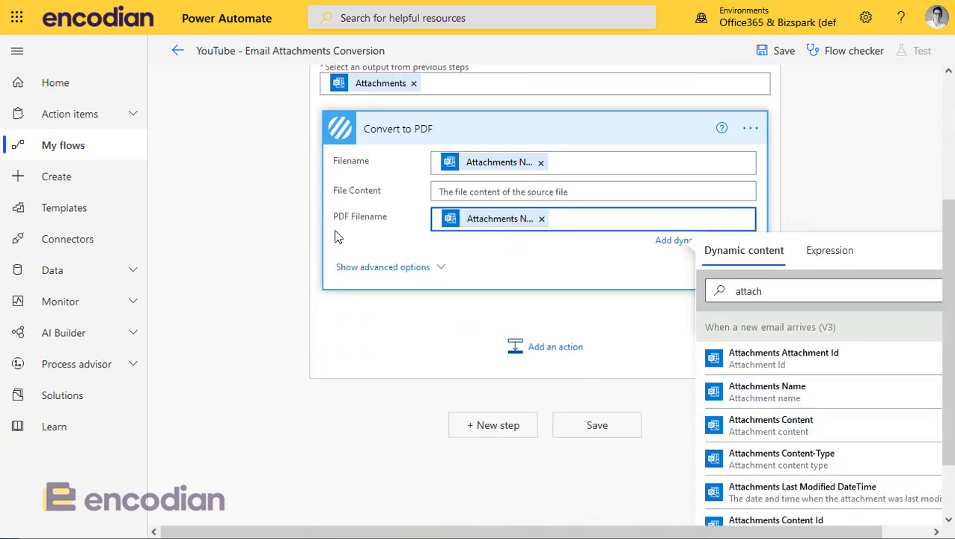
left_click(285, 222)
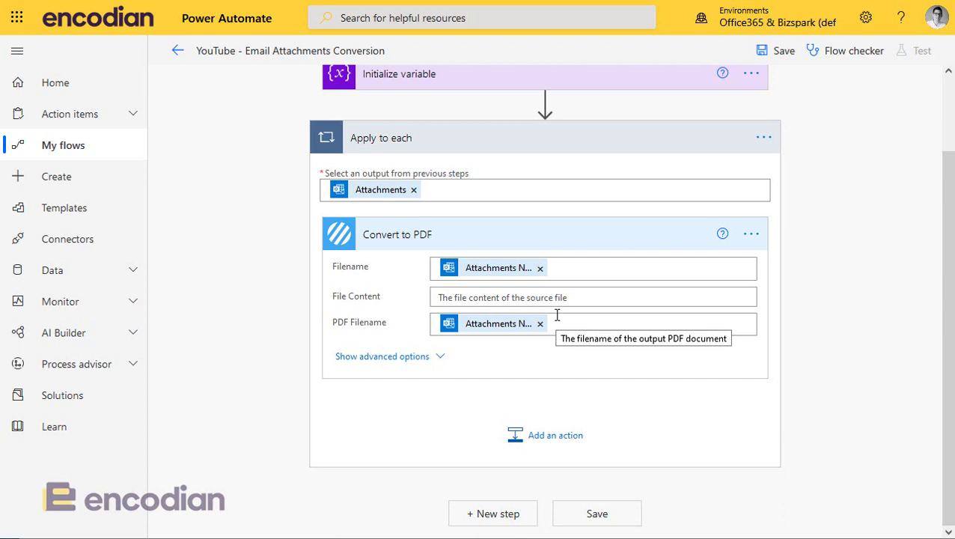
- Set File Content to the Attachments Content dynamic value
left_click(491, 300)
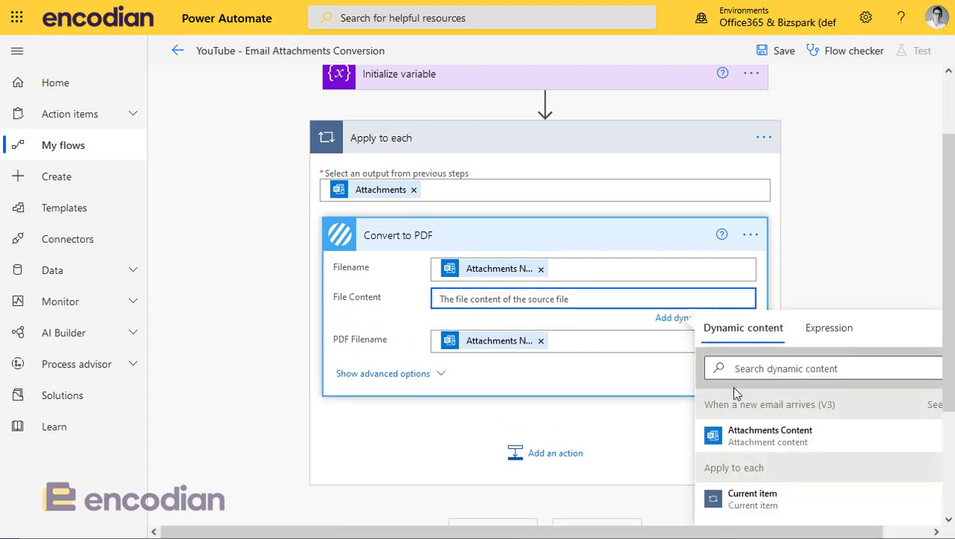
left_click(787, 442)
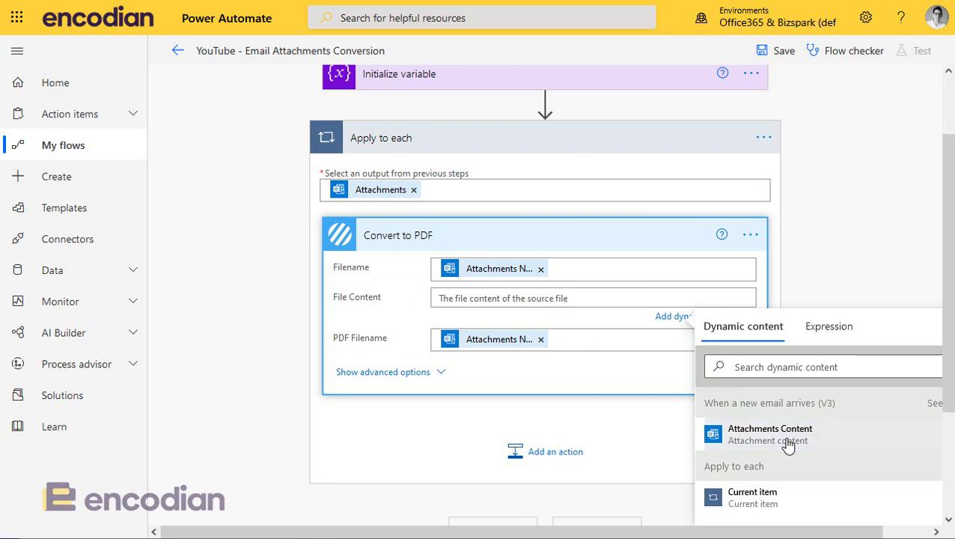
left_click(212, 338)
scroll(259, 300, "up", 1)
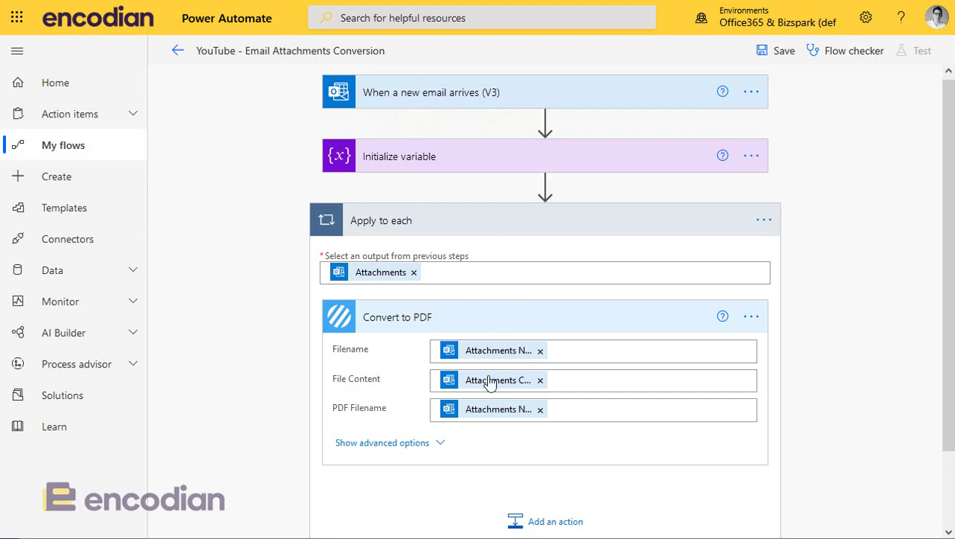
scroll(516, 407, "down", 1)
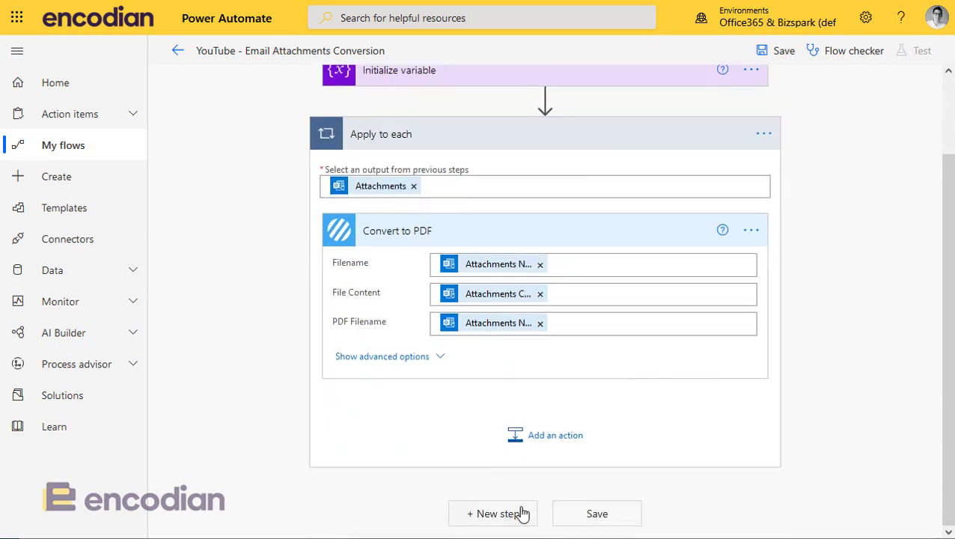
- Add a Send an email (V2) action after the loop
left_click(515, 515)
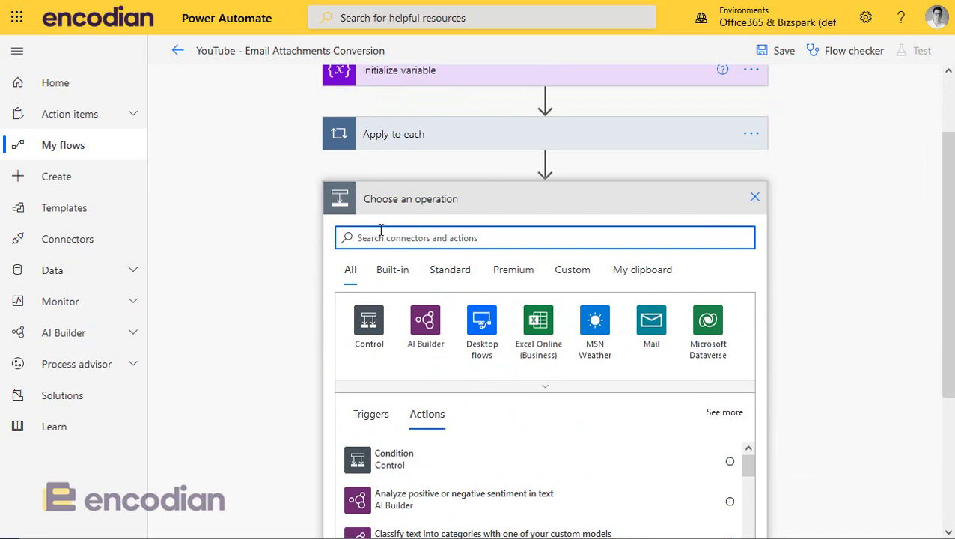
type("email")
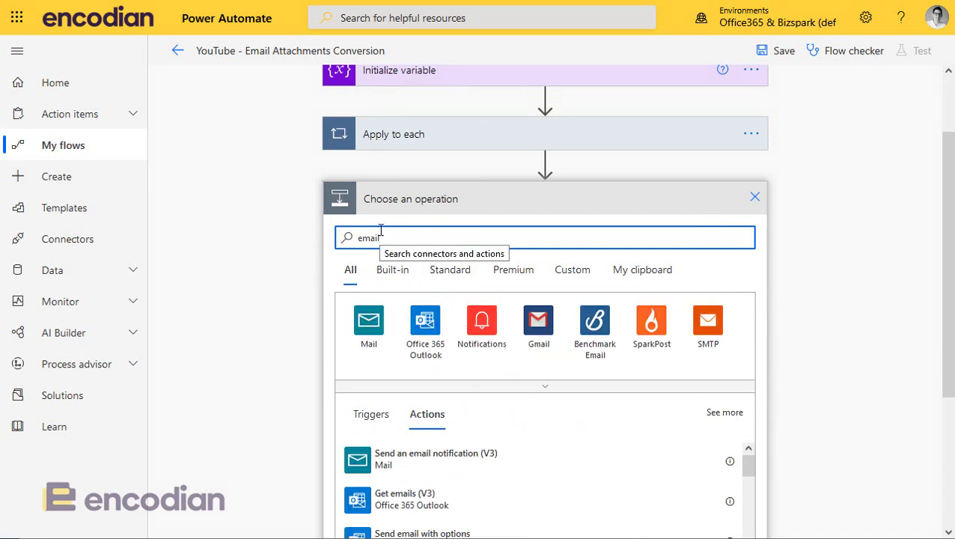
scroll(478, 382, "down", 2)
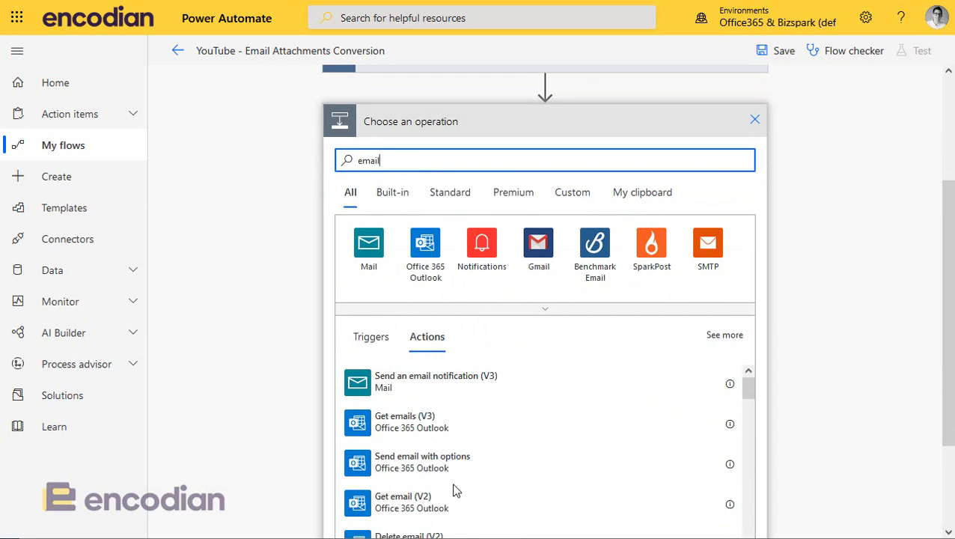
scroll(458, 490, "down", 1)
scroll(434, 501, "down", 3)
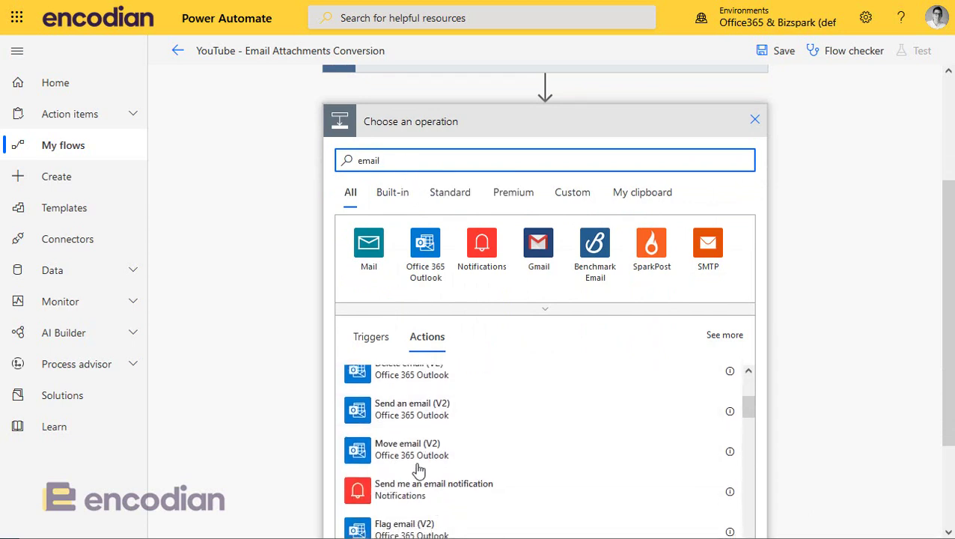
left_click(409, 420)
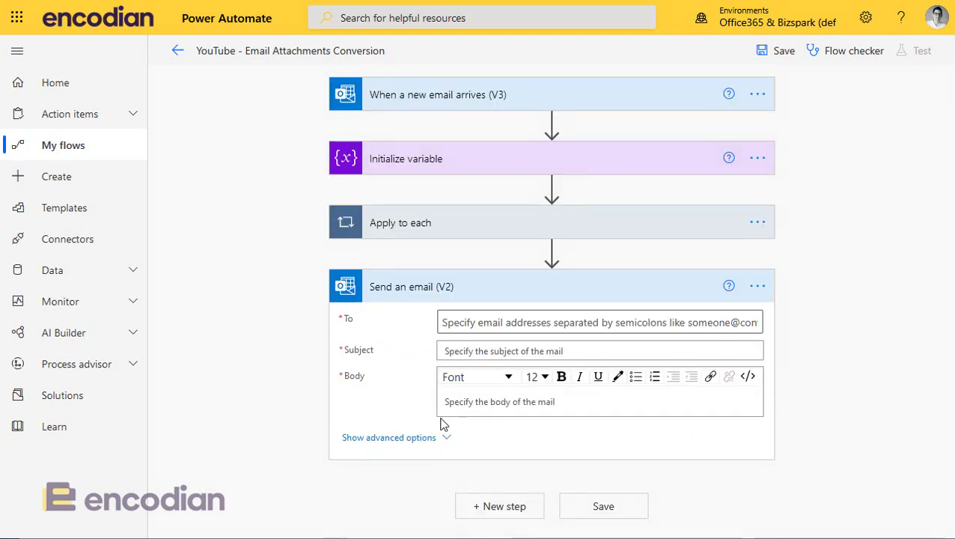
- Address the email to the chosen recipient with Subject and Body both 'PDFs'
left_click(482, 329)
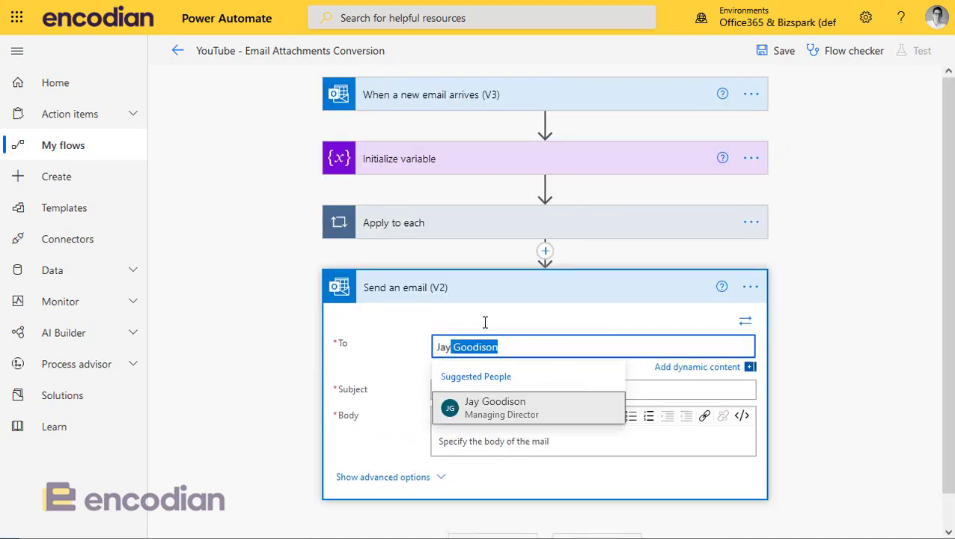
left_click(490, 408)
left_click(458, 388)
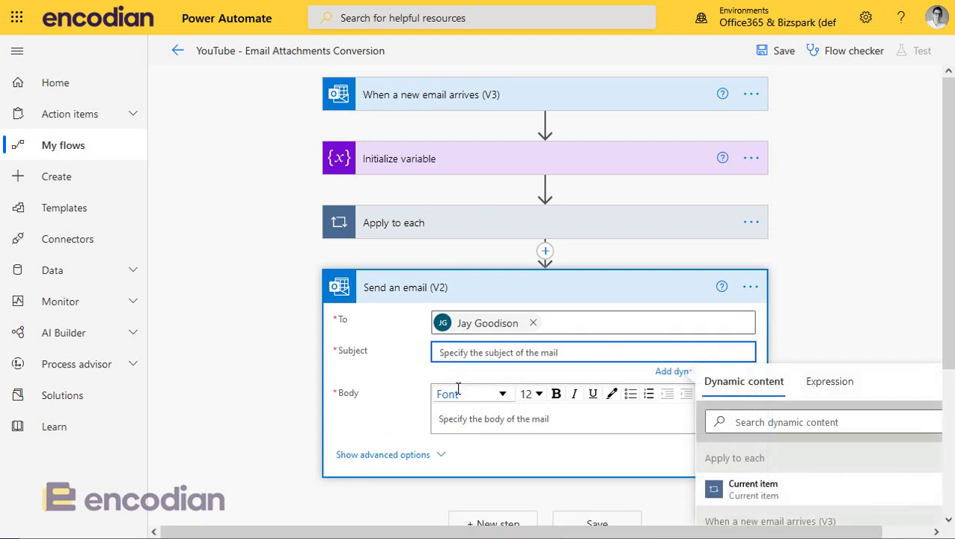
type("PDFs")
left_click(490, 425)
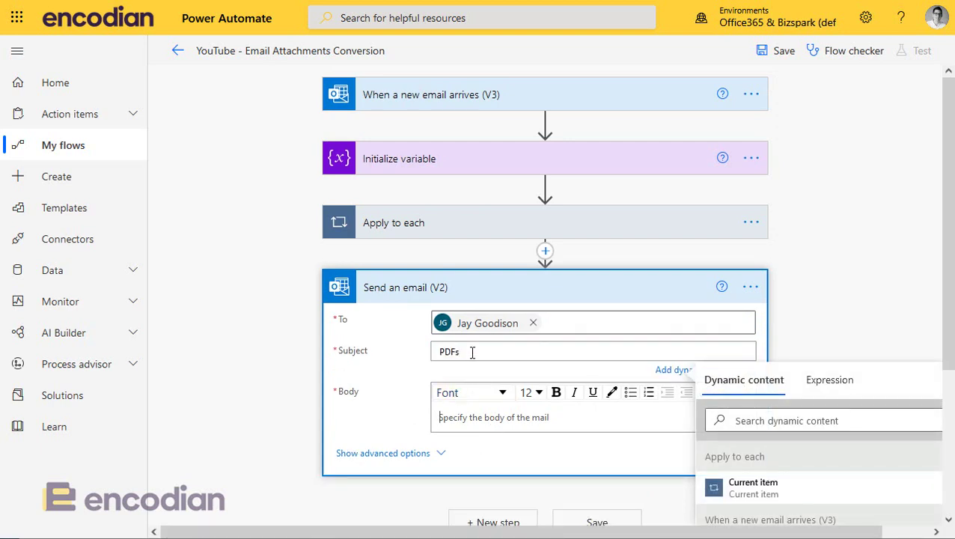
double_click(472, 352)
key("ctrl+c")
left_click(485, 417)
key("ctrl+v")
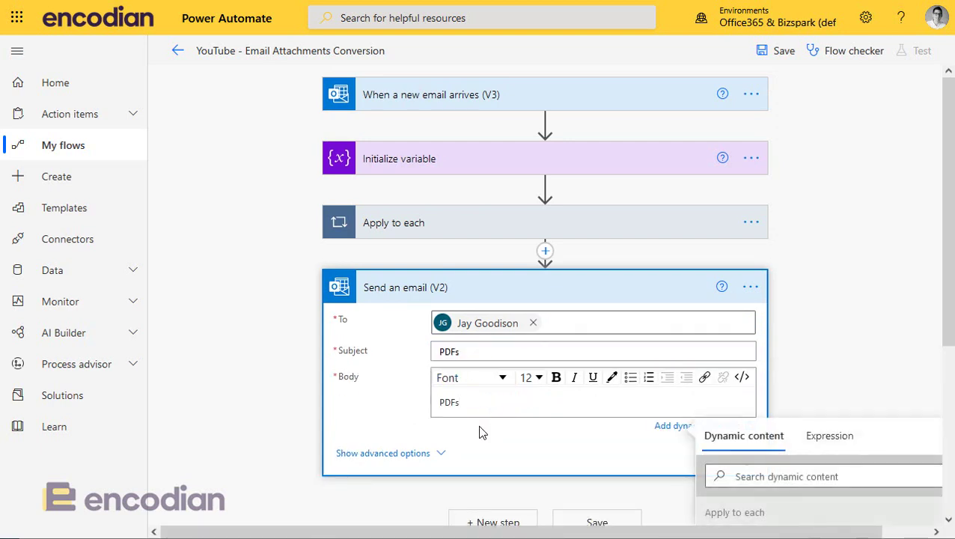
- Show the email's advanced options, review the PDFs variable, and expand the loop
left_click(401, 455)
scroll(306, 404, "down", 2)
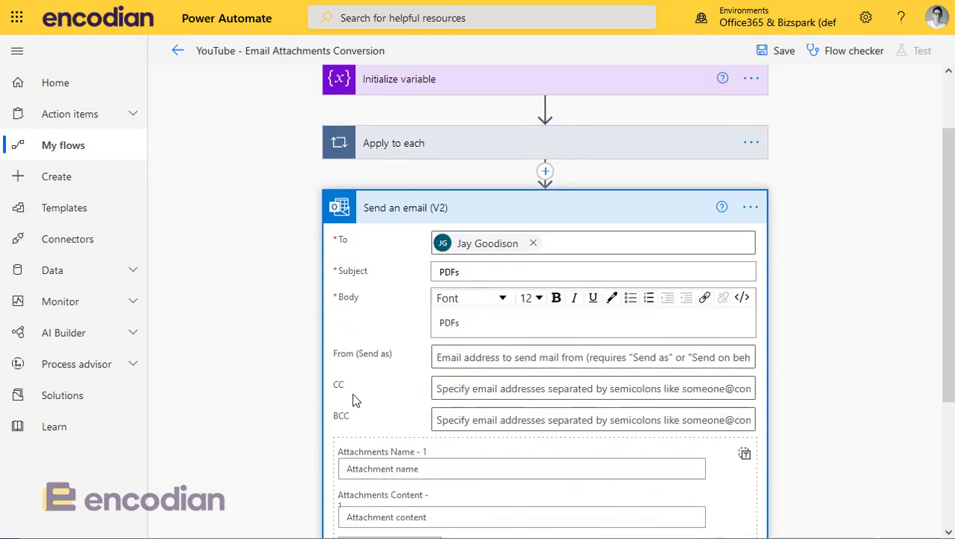
scroll(355, 401, "down", 1)
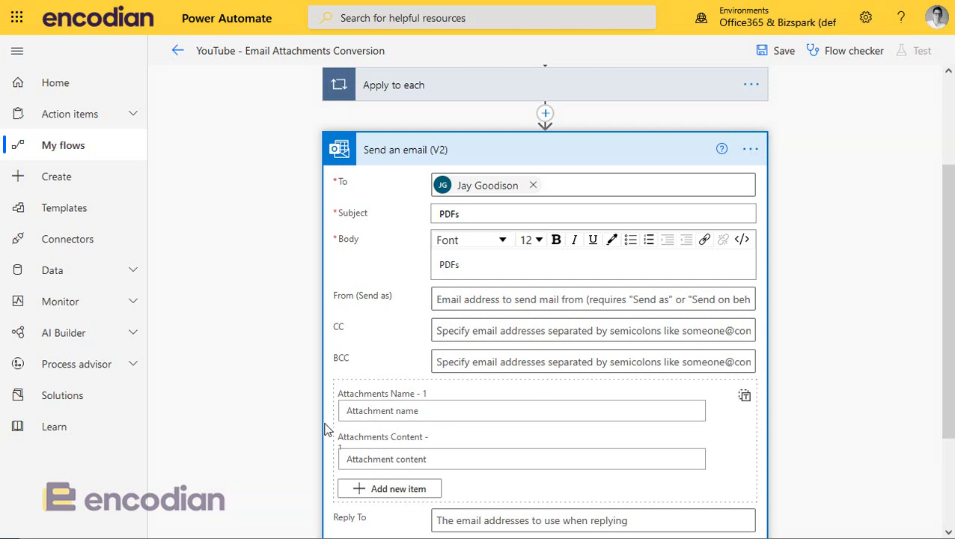
scroll(284, 427, "up", 3)
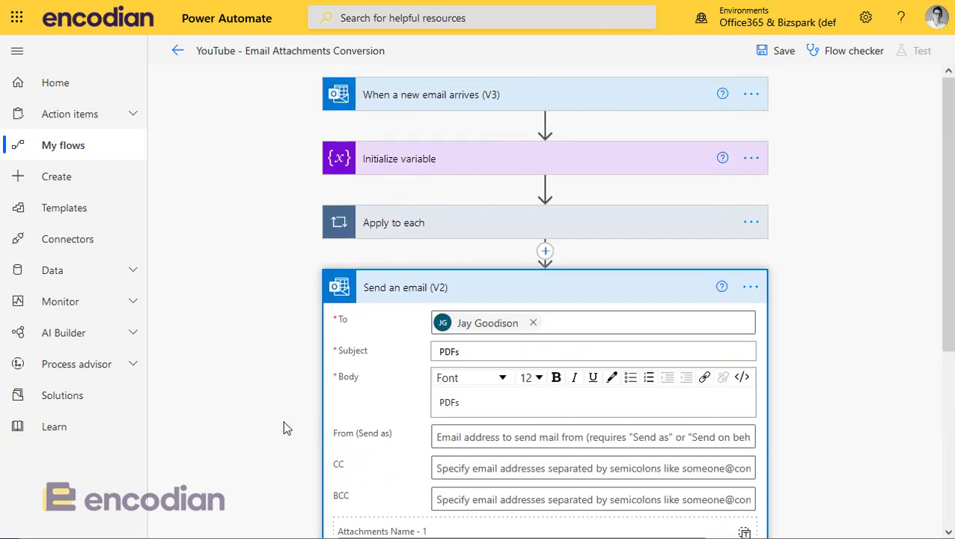
left_click(460, 155)
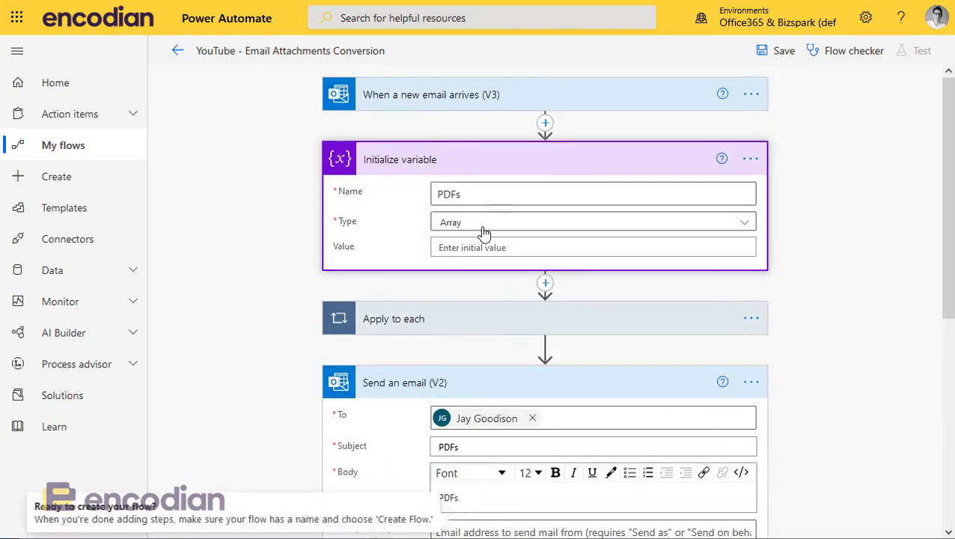
left_click(412, 158)
scroll(441, 285, "down", 2)
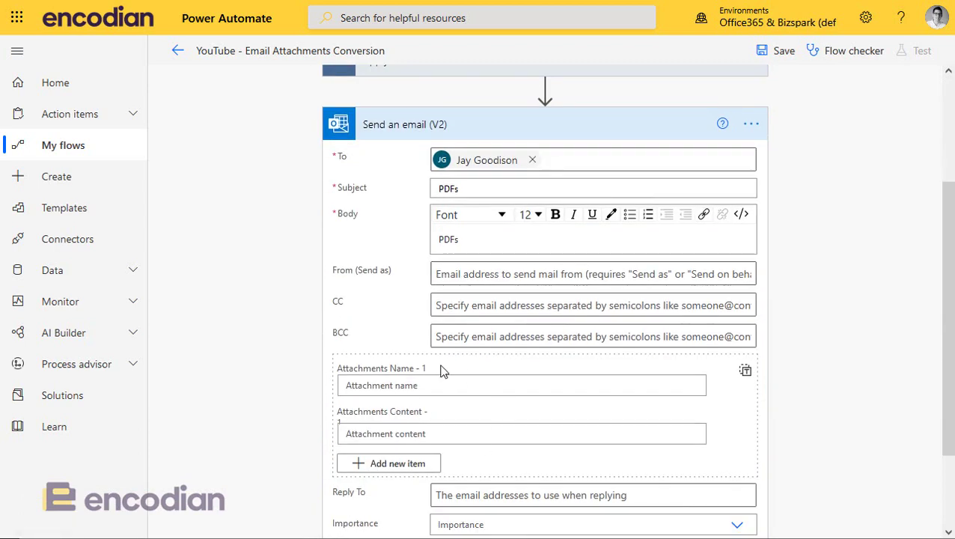
scroll(442, 370, "up", 2)
left_click(443, 234)
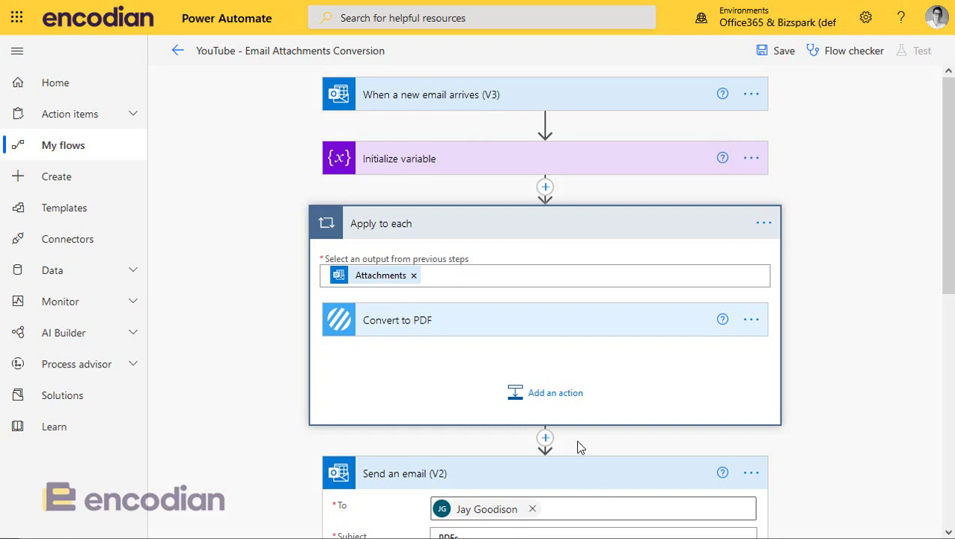
- Add an Append to array variable action inside the loop targeting the PDFs variable
left_click(551, 402)
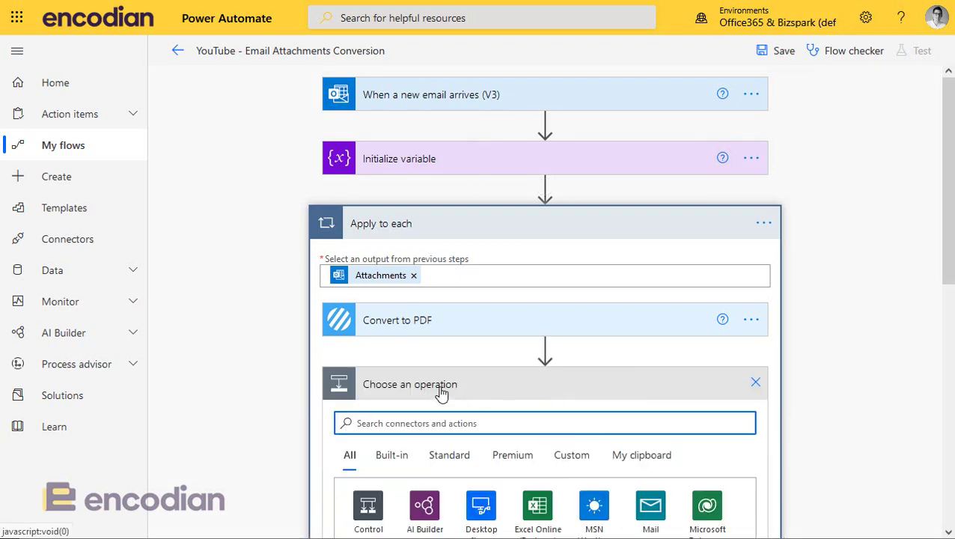
type("Append ")
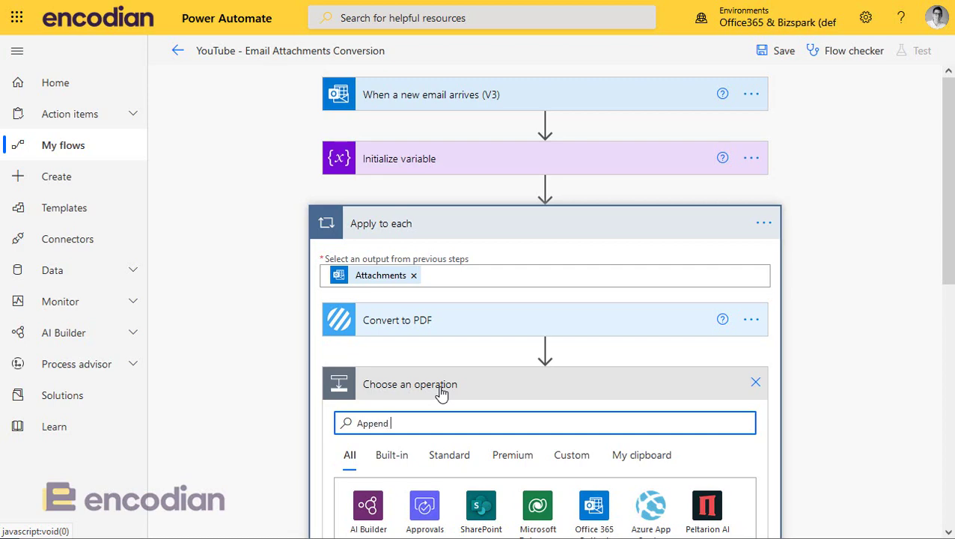
type("to")
scroll(441, 393, "down", 3)
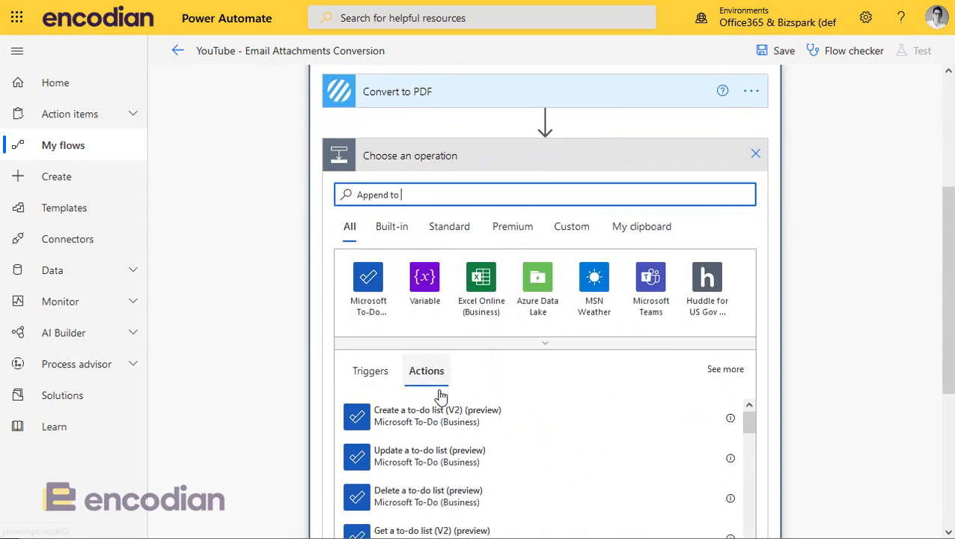
left_click(425, 286)
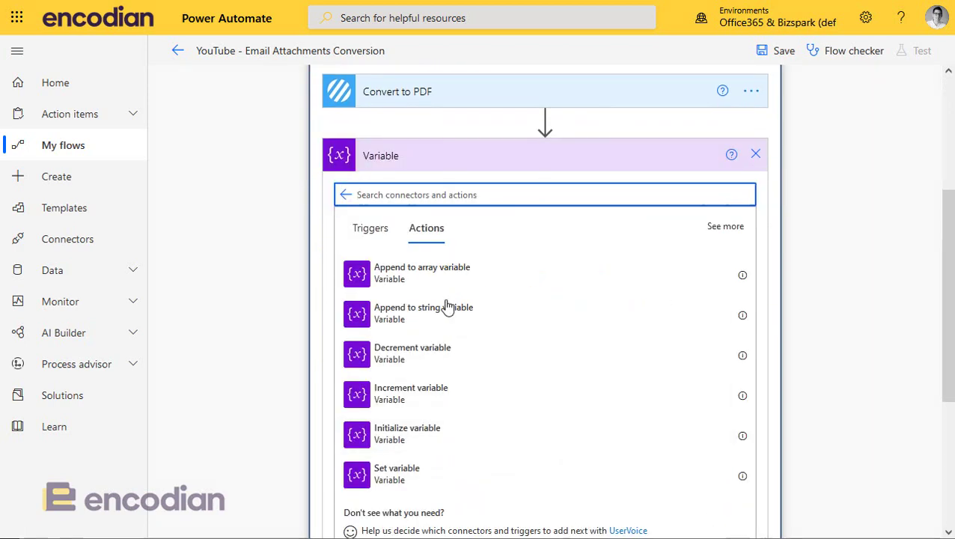
left_click(427, 275)
left_click(460, 294)
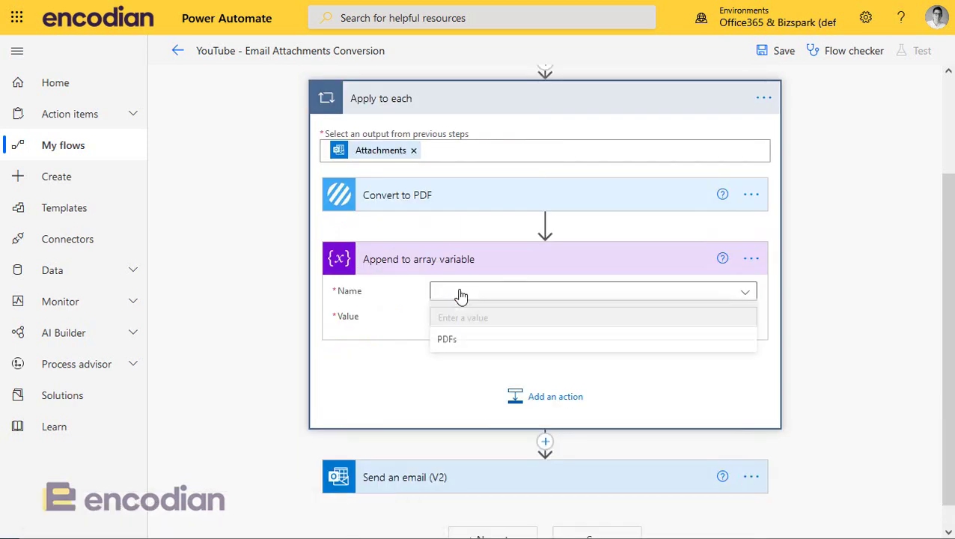
left_click(458, 296)
left_click(458, 341)
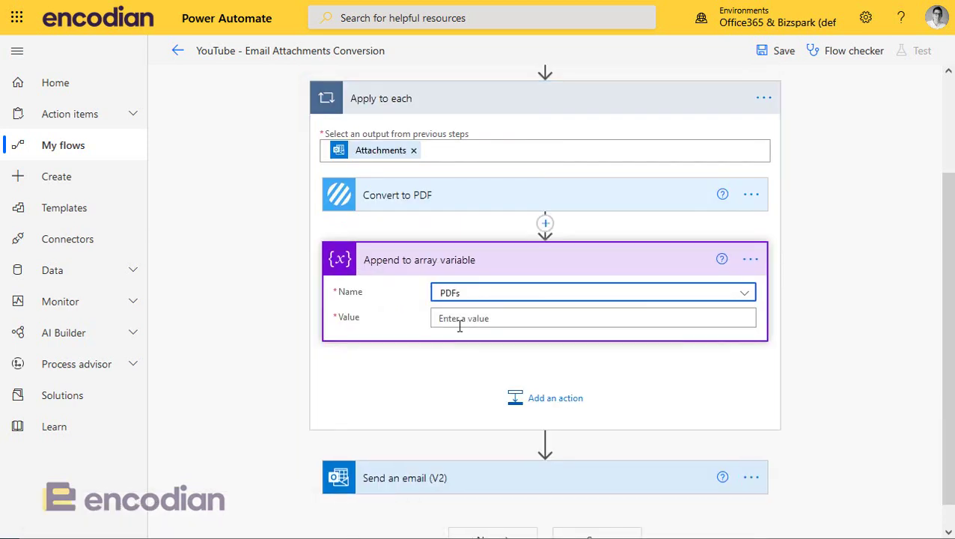
left_click(459, 322)
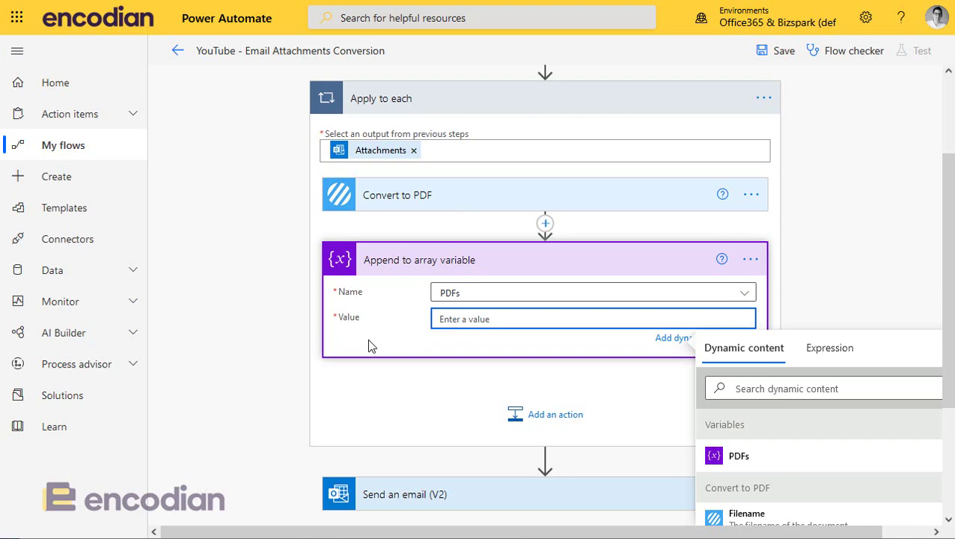
scroll(494, 351, "down", 2)
- Fill the email's attachment Name and Content with placeholders 'dddd' and 'ddd'
left_click(460, 327)
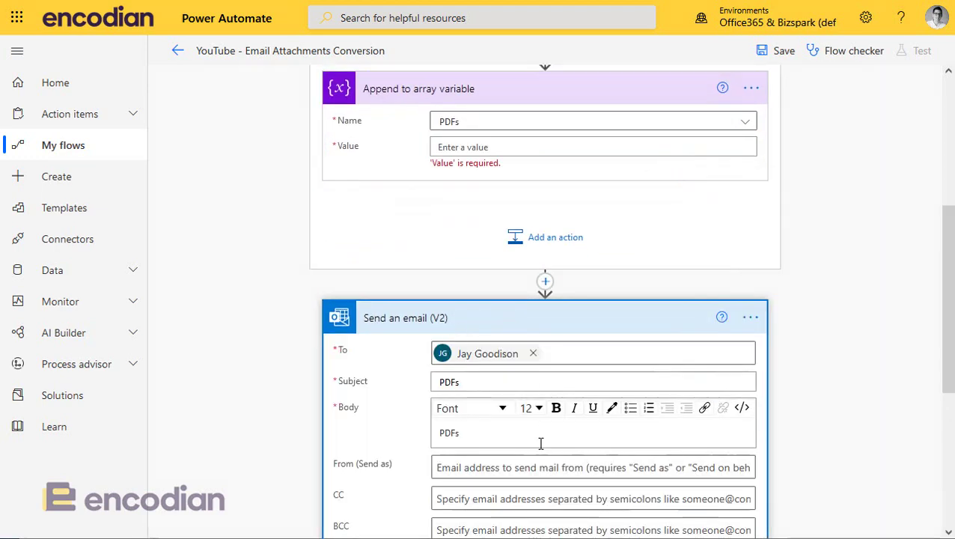
scroll(483, 367, "down", 2)
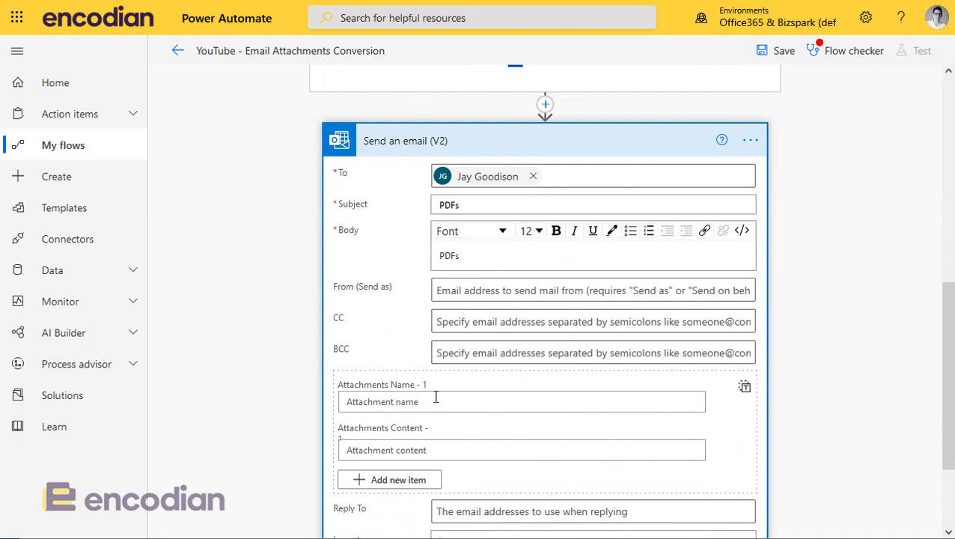
left_click(413, 399)
type("dddd")
left_click(407, 465)
type("d")
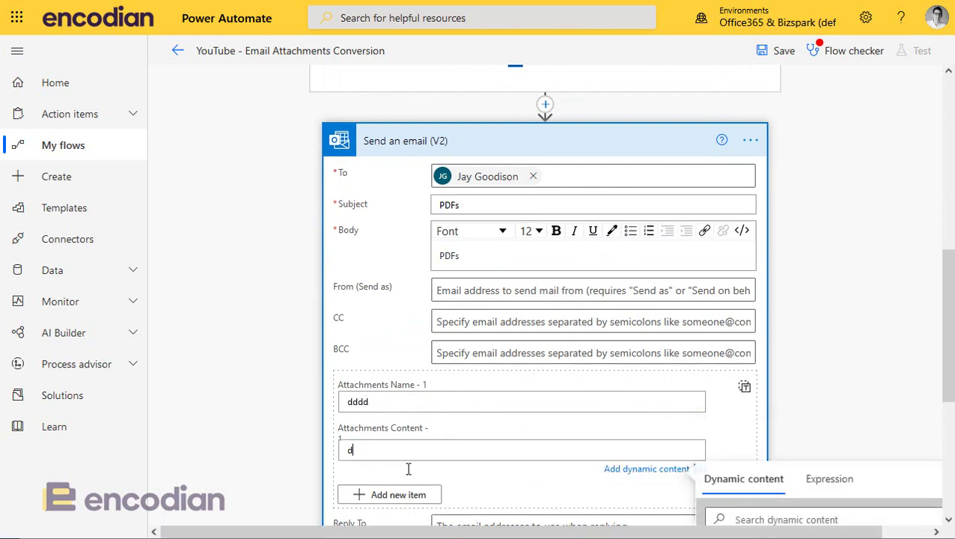
type("dd")
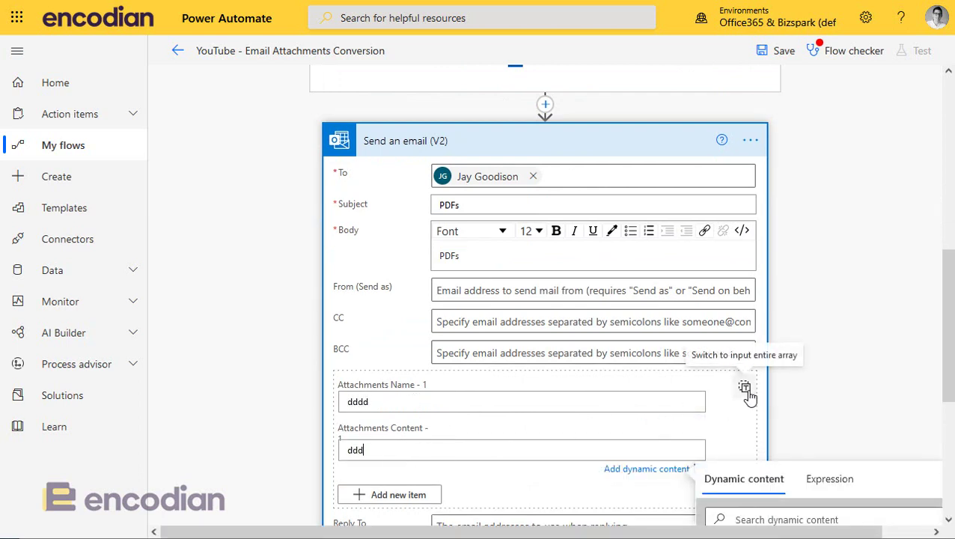
- Switch Attachments to whole-array input and remove the generated Name/ContentBytes object lines
left_click(745, 390)
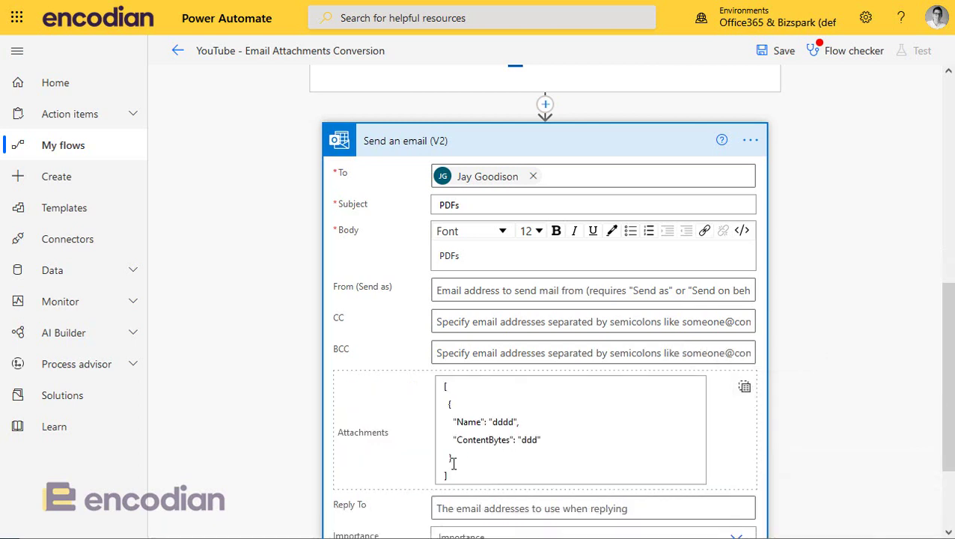
left_click(453, 464)
left_click_drag(452, 464, 427, 432)
left_click(452, 463)
left_click_drag(451, 462, 436, 394)
key("Delete")
key("Delete")
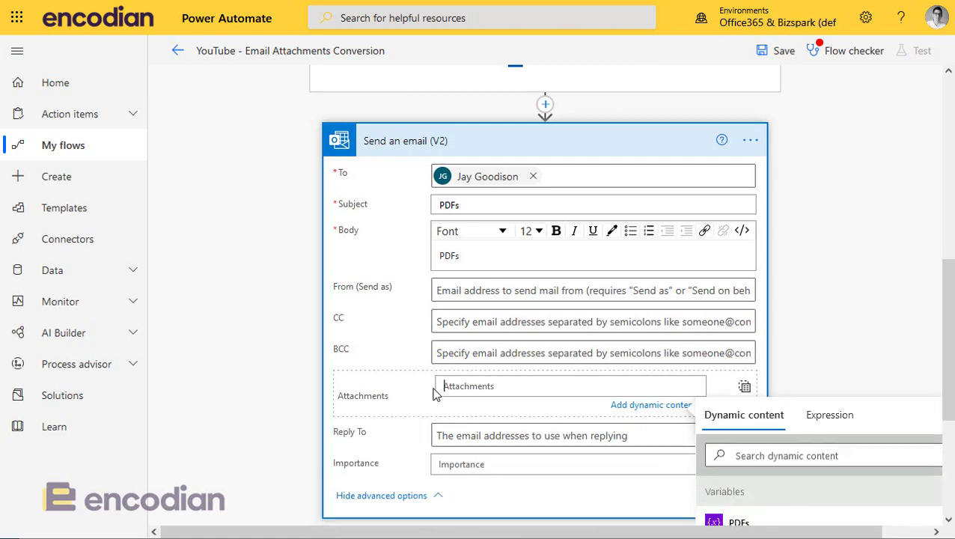
- Paste the attachment object into the Append value, setting Name to Filename and ContentBytes to File Content
scroll(463, 363, "up", 2)
scroll(463, 363, "up", 2)
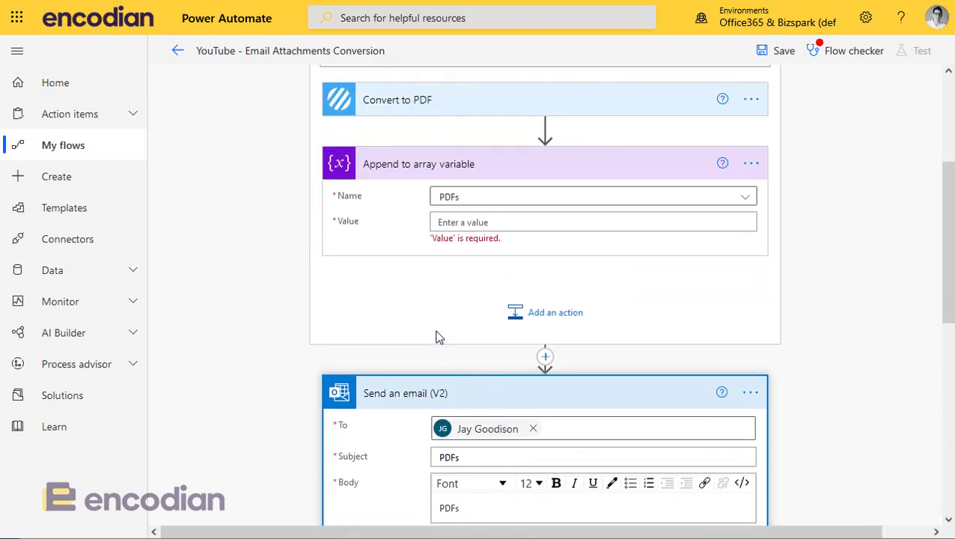
left_click(448, 223)
type("{   \"Name\": \"dddd\",   \"ContentBytes\": \"ddd\" }")
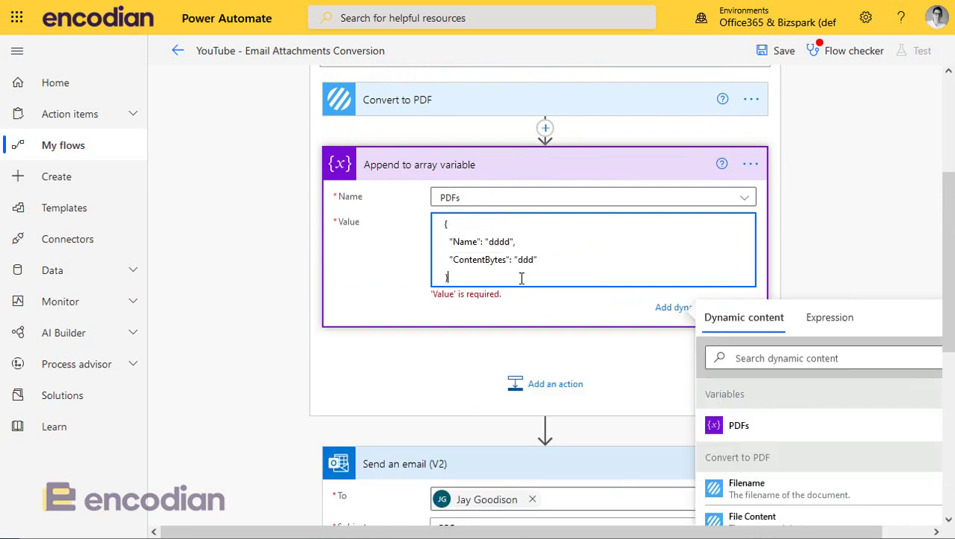
left_click_drag(487, 237, 515, 241)
key("BackSpace")
left_click(772, 494)
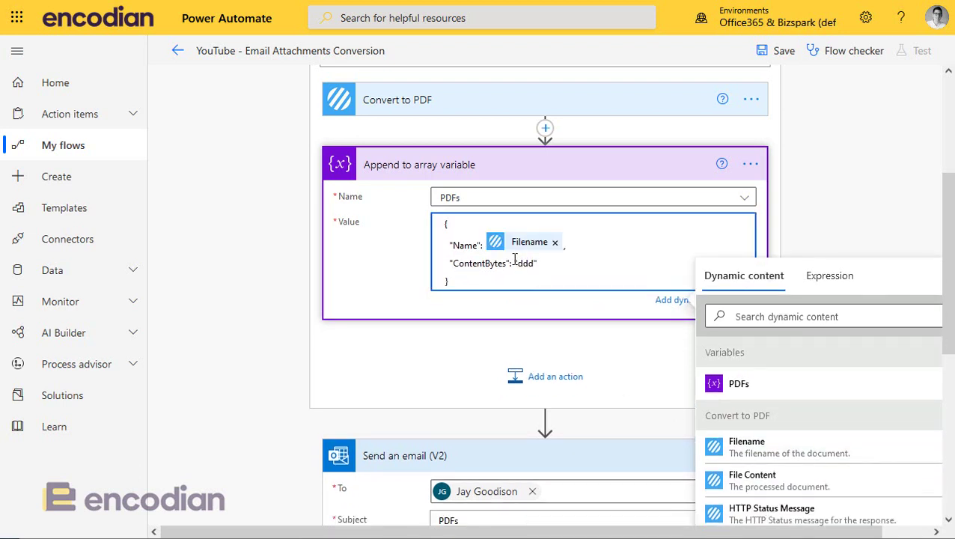
left_click_drag(514, 258, 561, 264)
key("BackSpace")
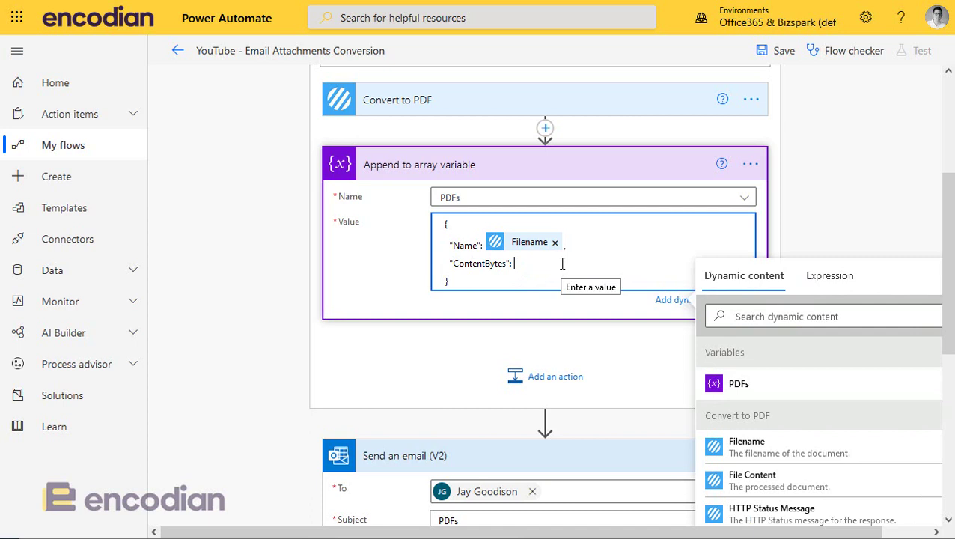
left_click(743, 484)
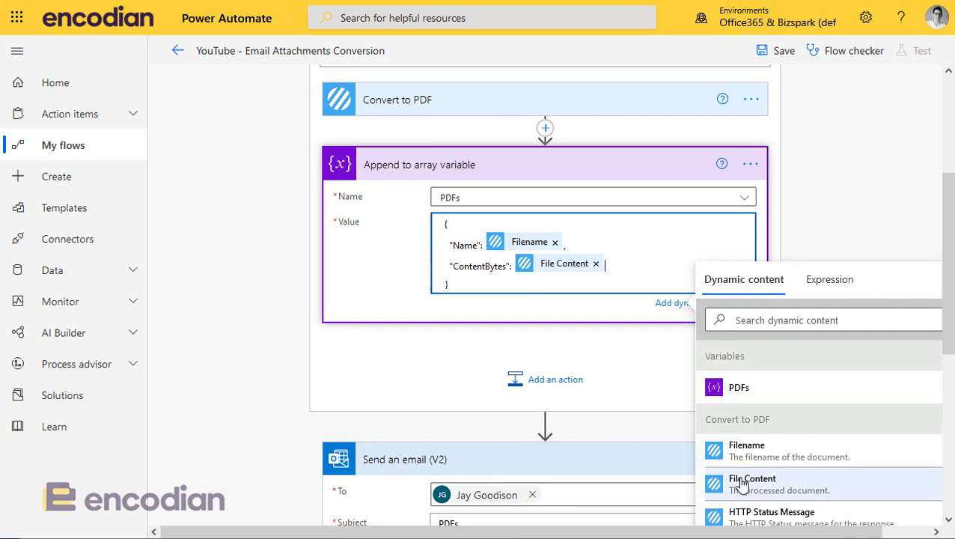
left_click(201, 300)
scroll(445, 214, "up", 3)
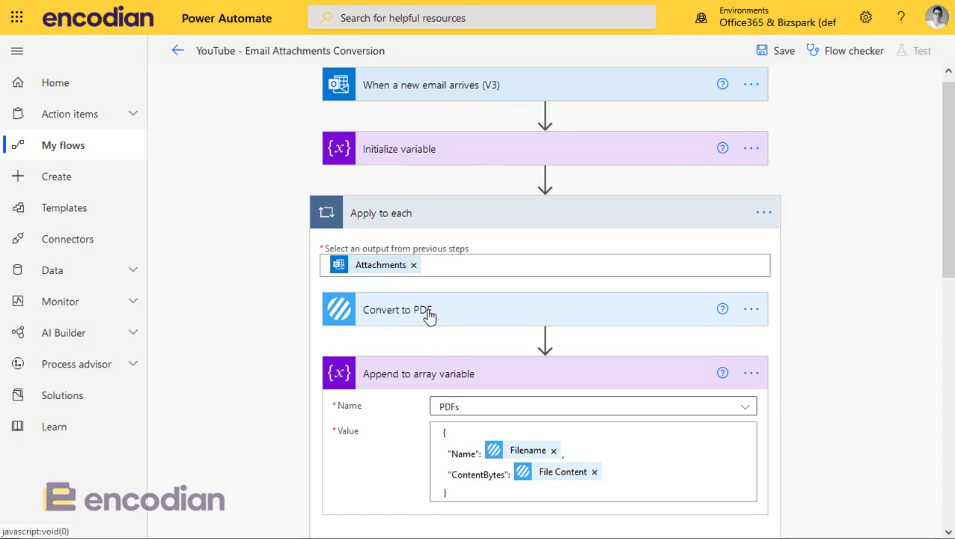
- Set the PDFs array variable as the Attachments of Send an email (V2)
scroll(417, 374, "down", 2)
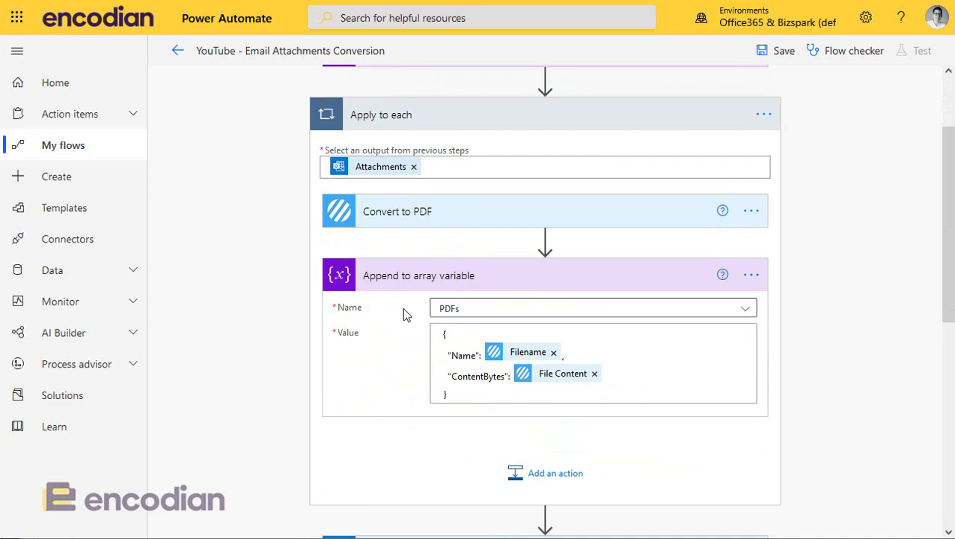
scroll(437, 366, "down", 5)
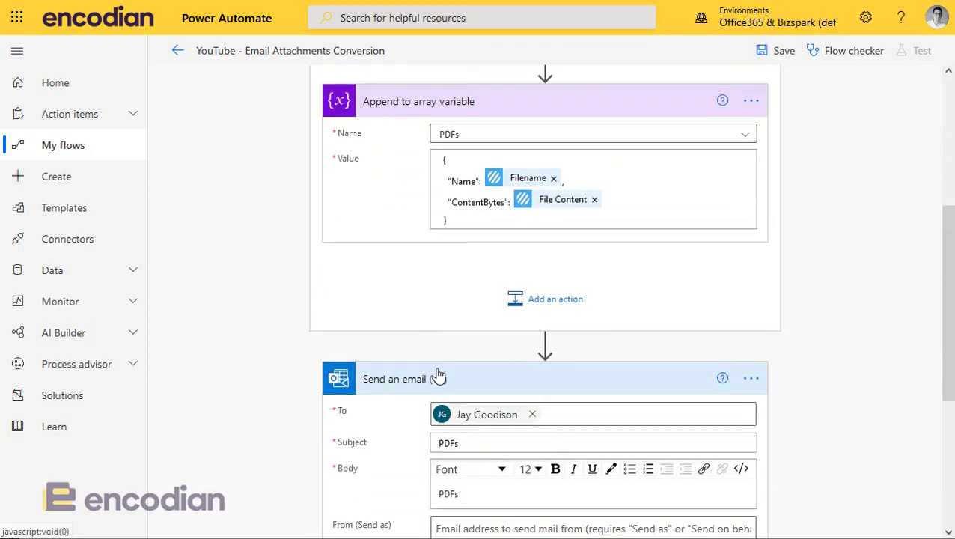
left_click(463, 416)
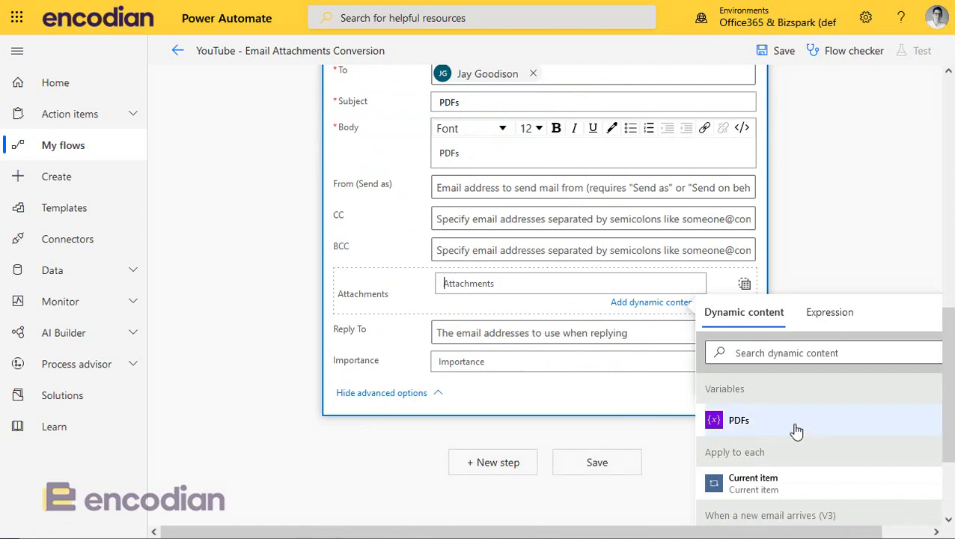
left_click(798, 422)
left_click(255, 302)
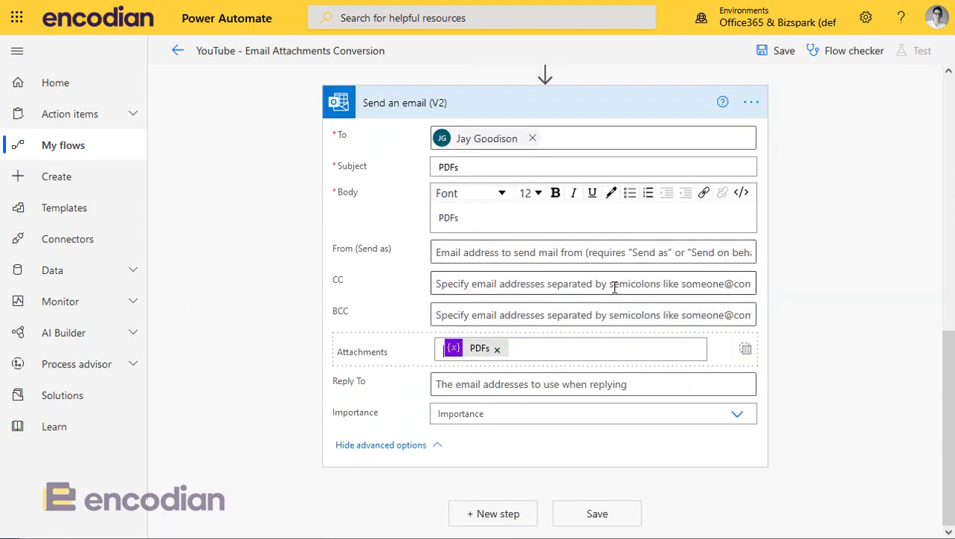
scroll(613, 288, "up", 10)
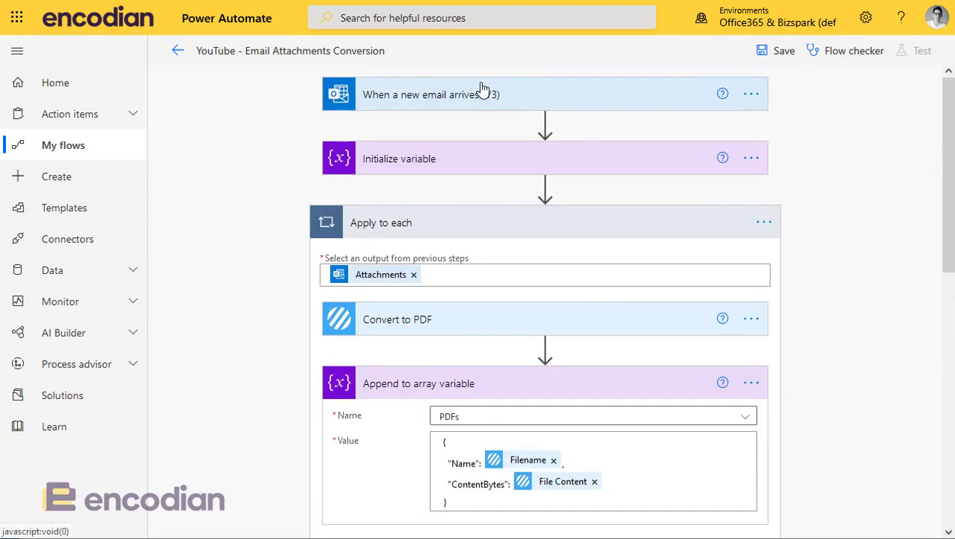
- Copy the new-email trigger's Subject Filter text 'YouTube Video Example'
left_click(482, 91)
triple_click(575, 311)
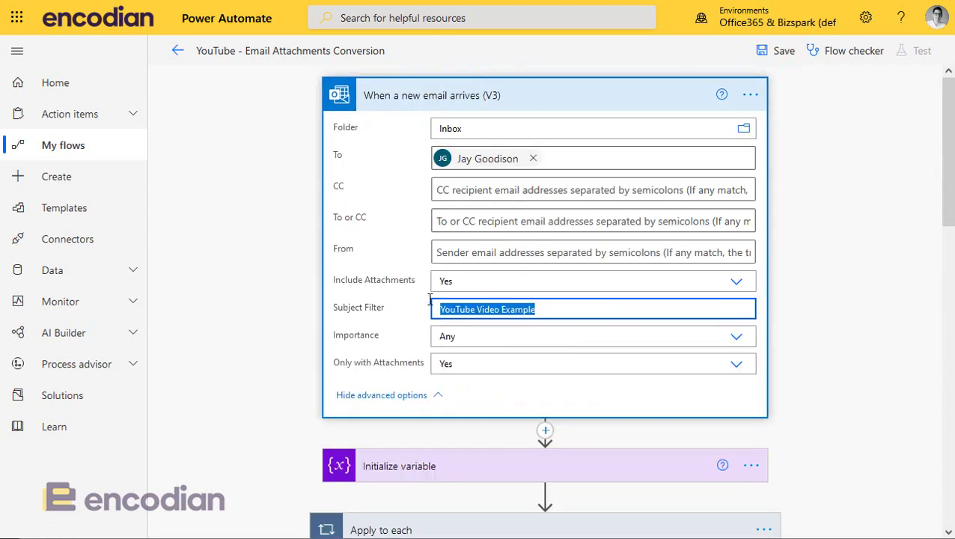
key("alt+Tab")
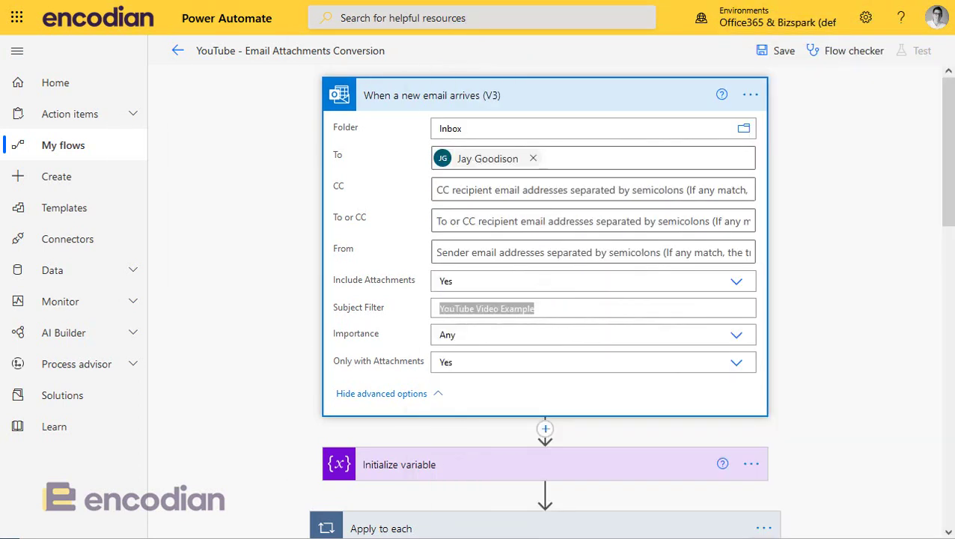
- Save the flow and launch a manual test run so it waits for an email
left_click(783, 59)
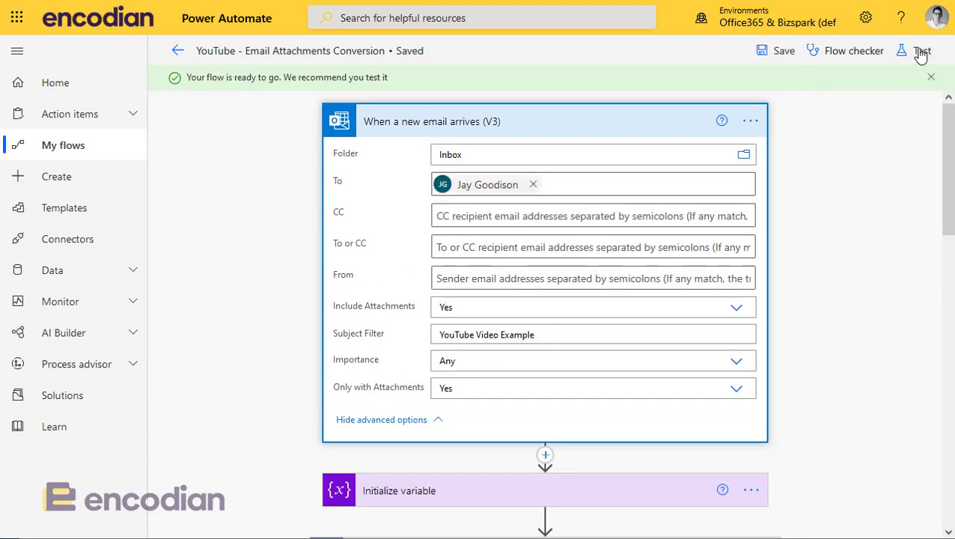
left_click(920, 52)
left_click(758, 96)
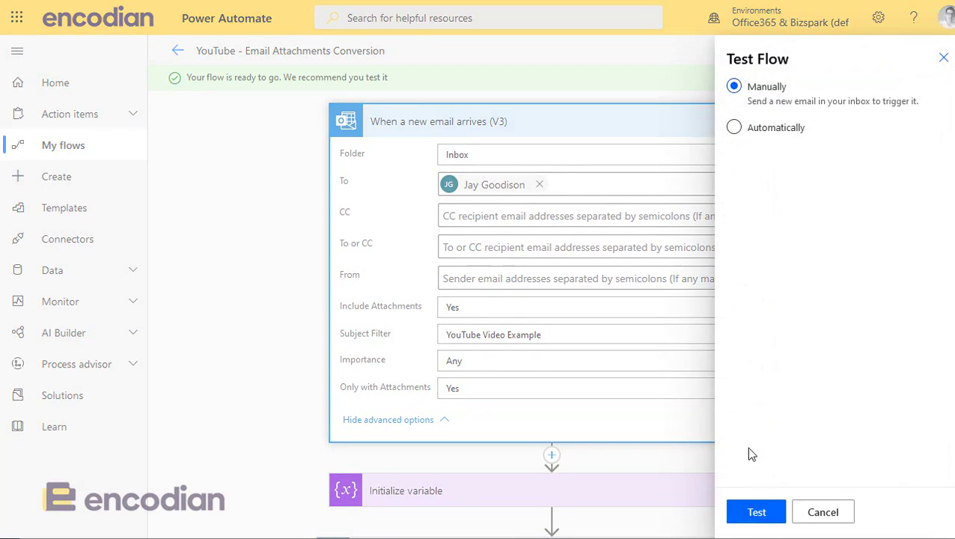
left_click(751, 517)
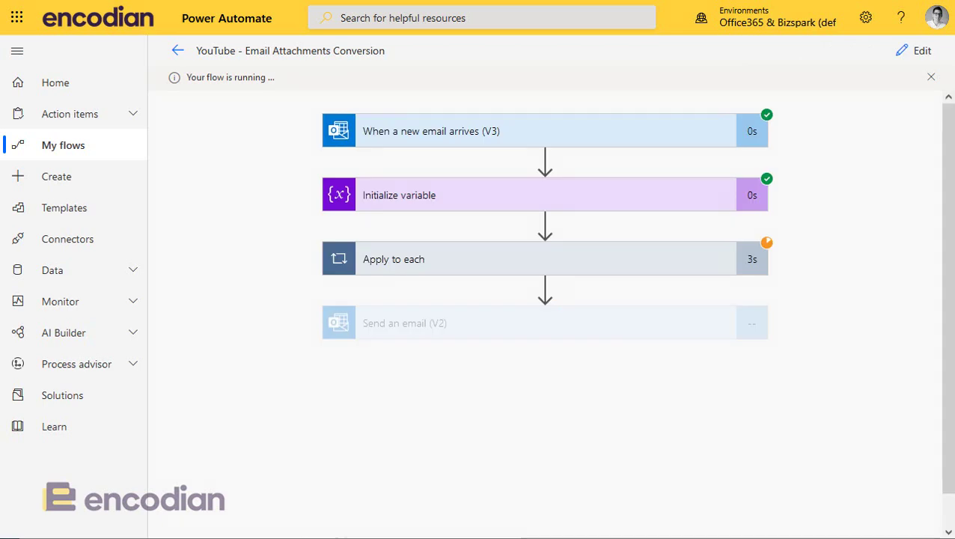
- Browse Apply to each iterations 1–3, then inspect the Send an email (V2) inputs
left_click(558, 254)
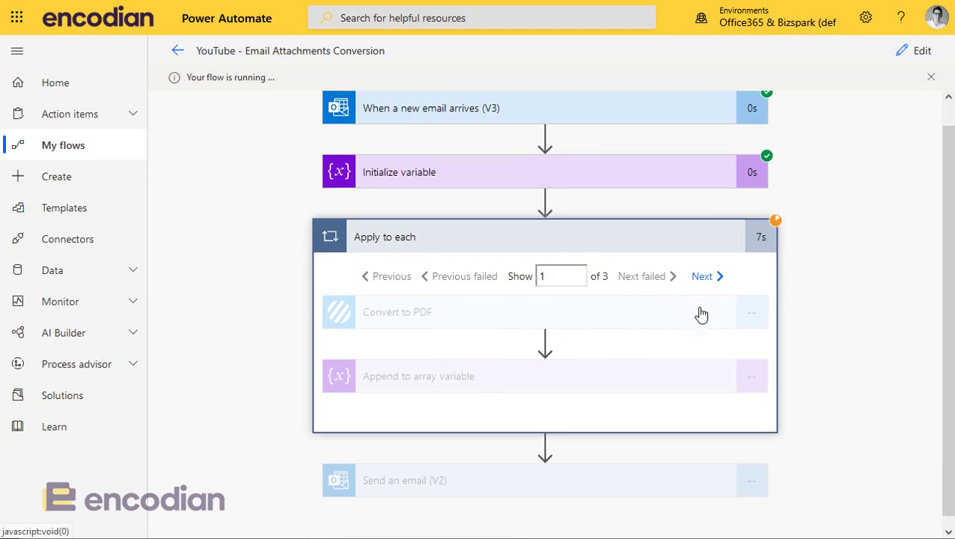
left_click(713, 274)
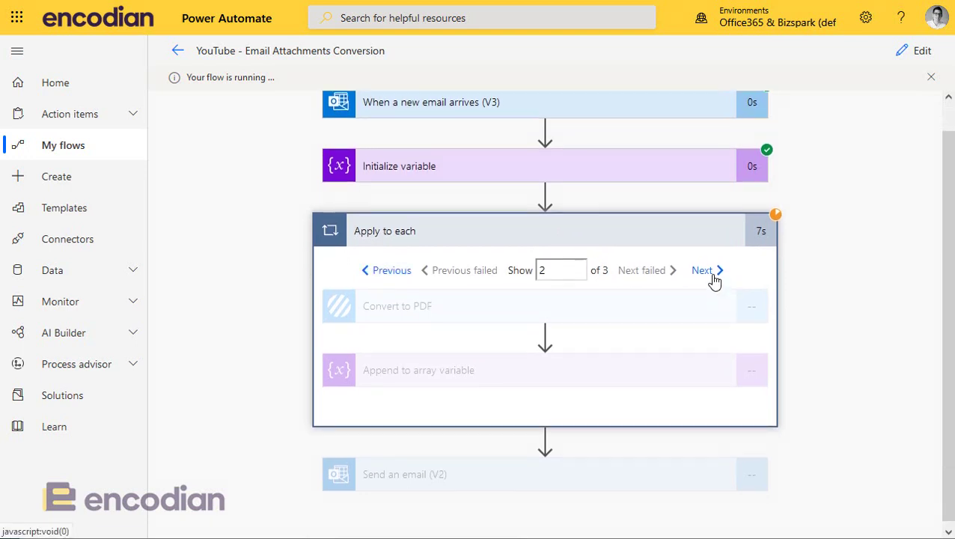
left_click(398, 274)
left_click(401, 277)
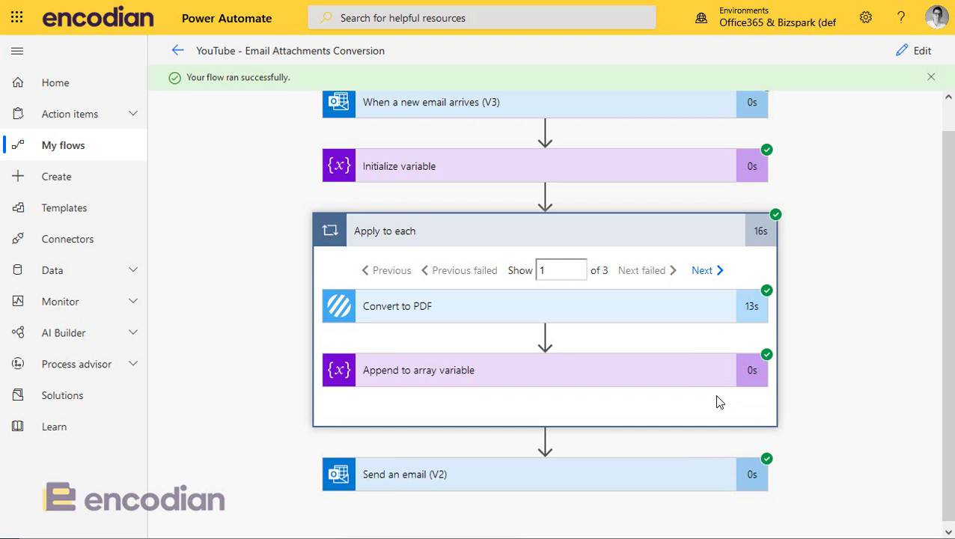
left_click(707, 275)
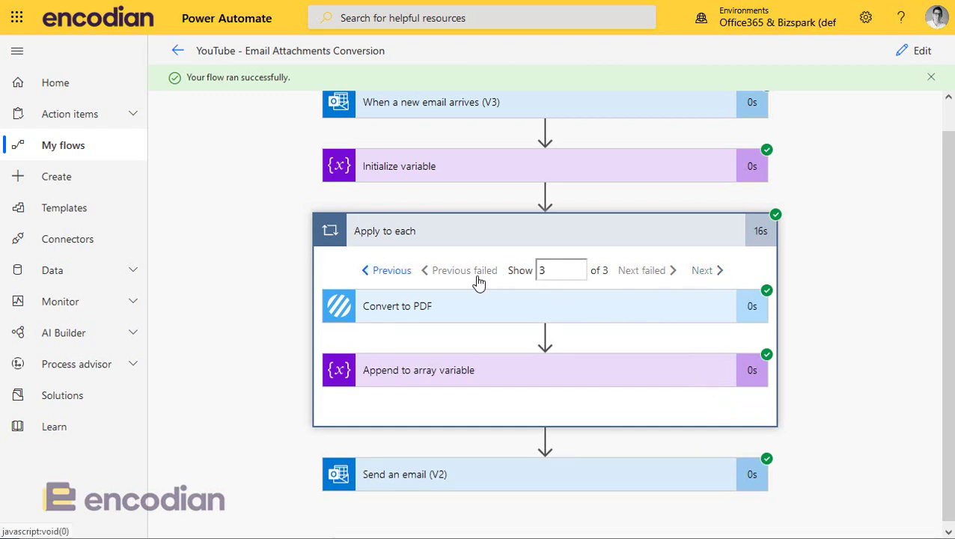
double_click(406, 274)
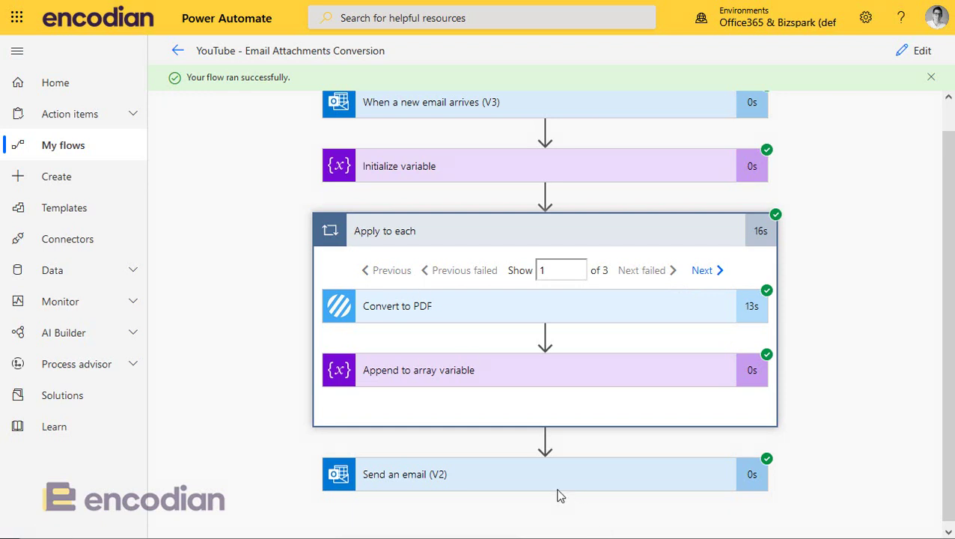
left_click(487, 479)
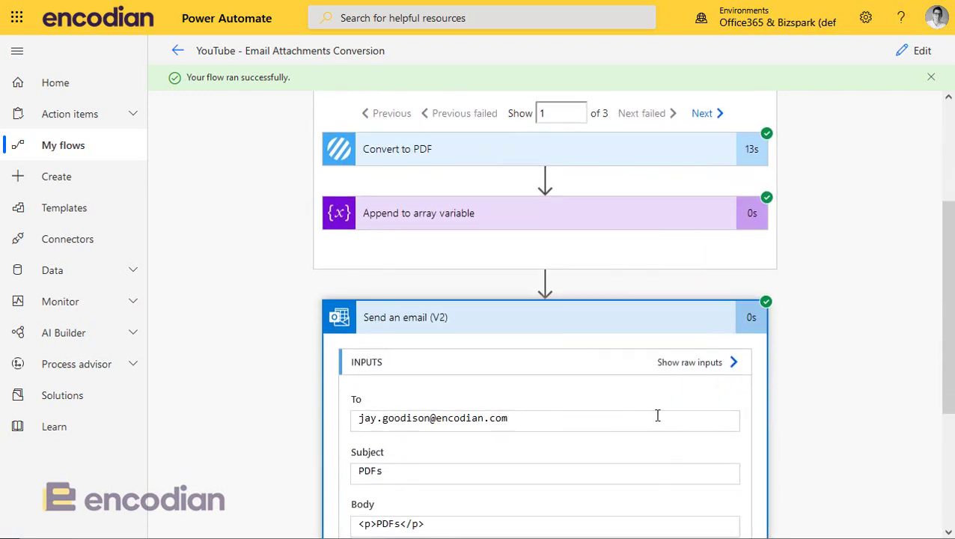
scroll(656, 415, "down", 3)
scroll(656, 419, "up", 5)
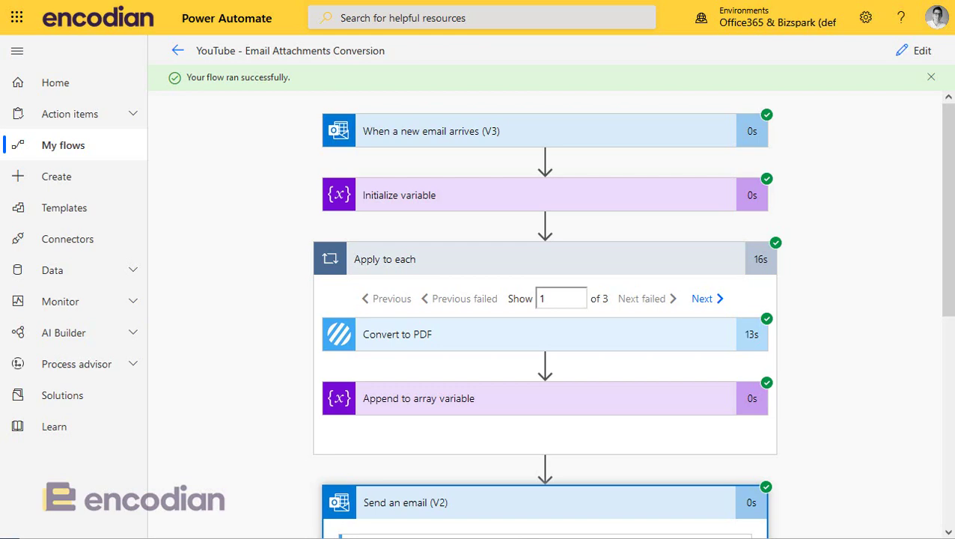
left_click_drag(950, 151, 770, 151)
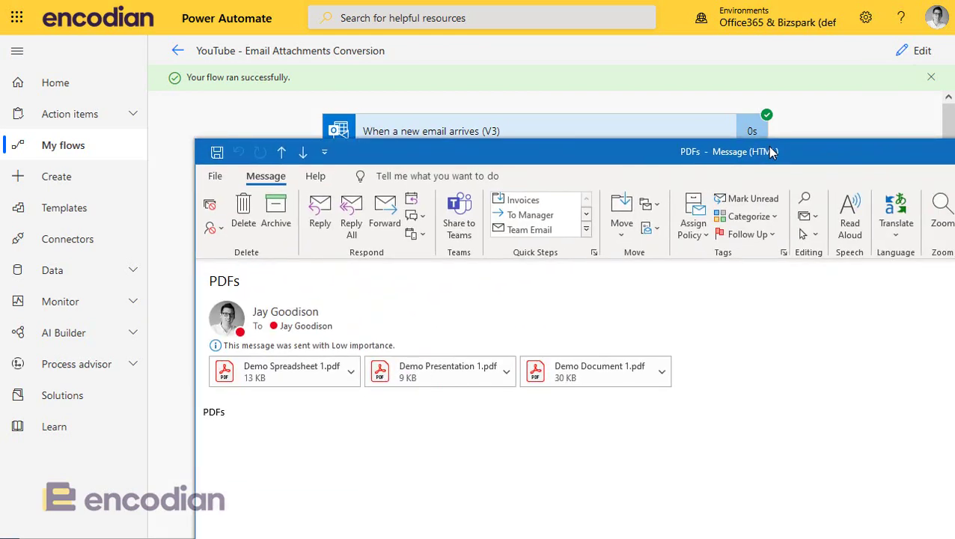
left_click_drag(770, 151, 954, 151)
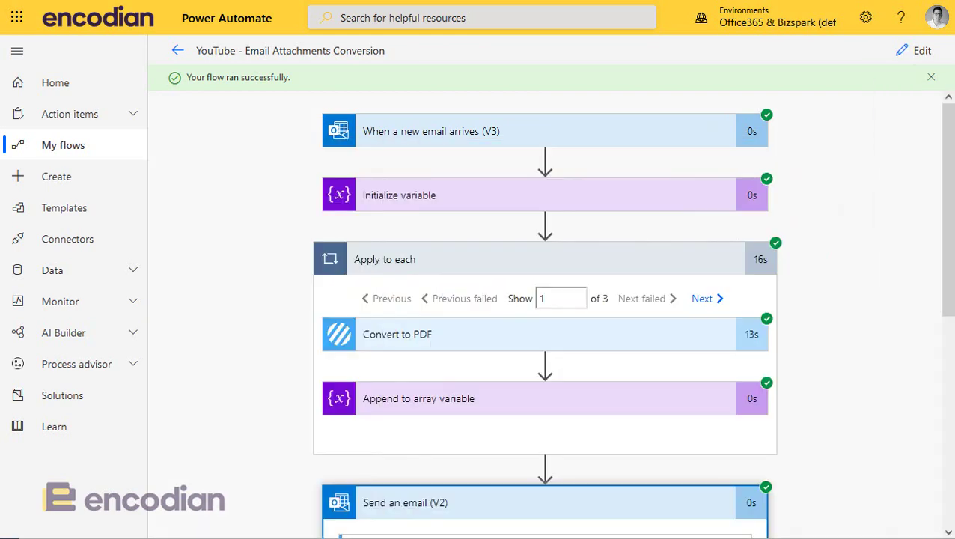